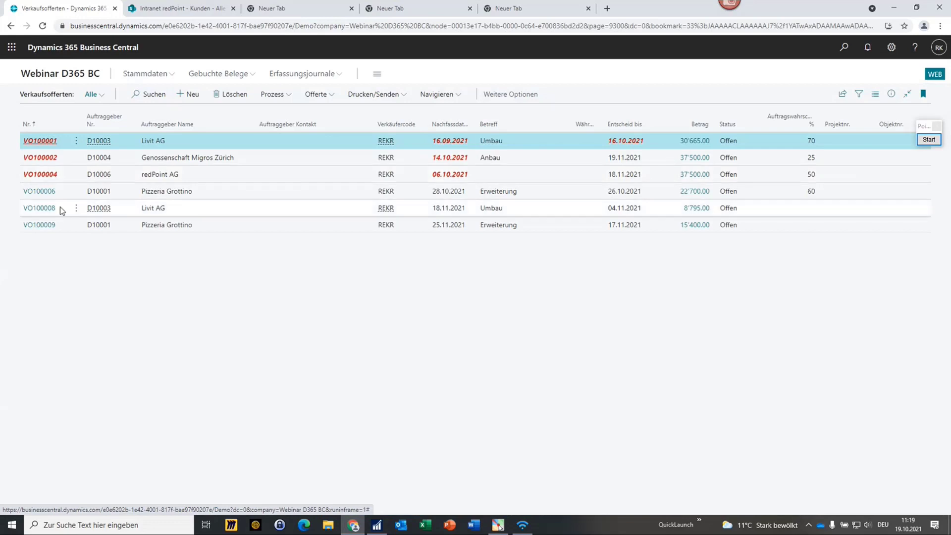
# - Open the Livit AG sales quote with the 18.11.2021 follow-up date and generate its print preview with template V010
pyautogui.click(45, 210)
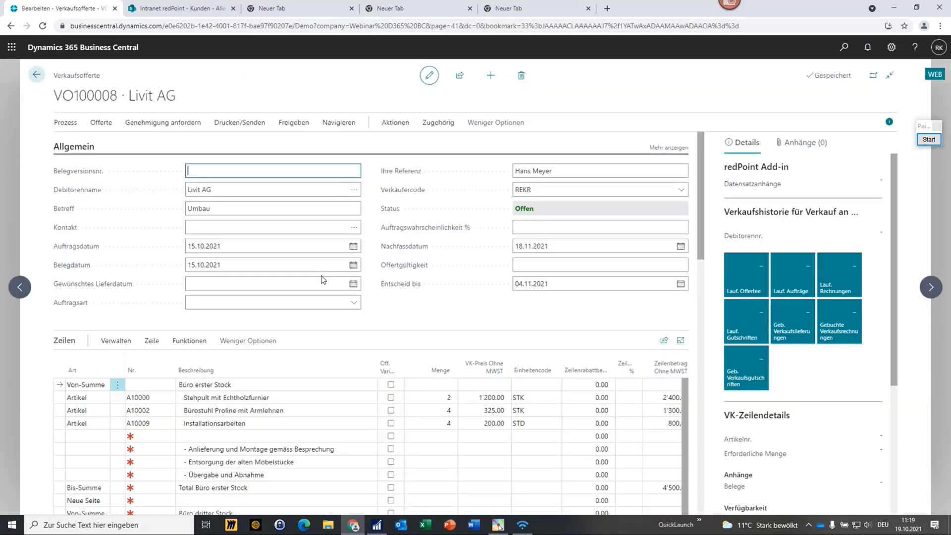
pyautogui.click(236, 123)
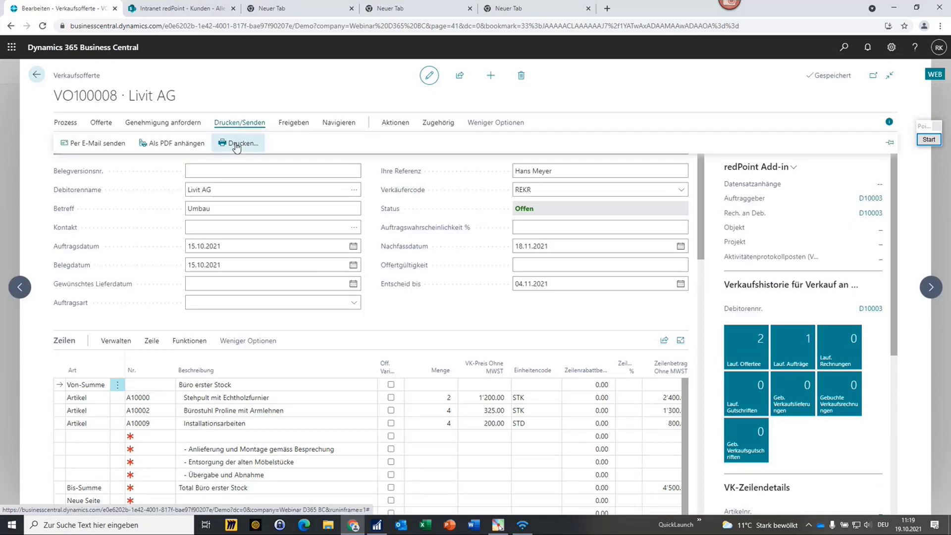
pyautogui.click(236, 144)
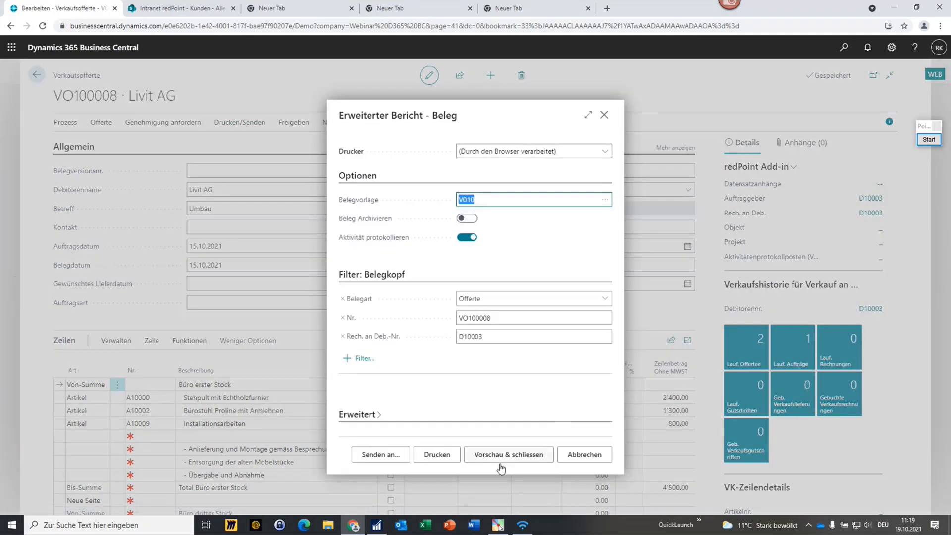
pyautogui.click(505, 461)
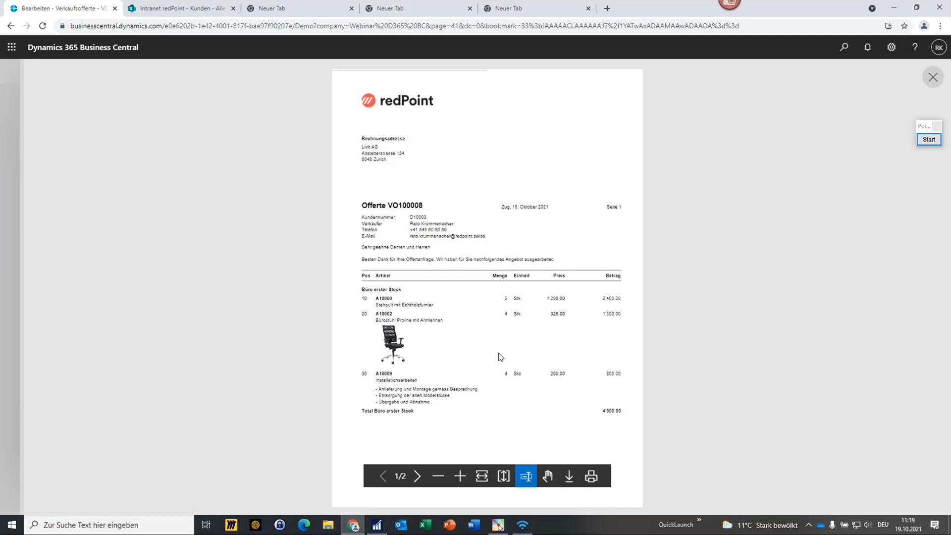
# - Enlarge the quote preview, read both pages through to the totals and signature block, and close it
pyautogui.click(459, 477)
pyautogui.scroll(-2, 421, 329)
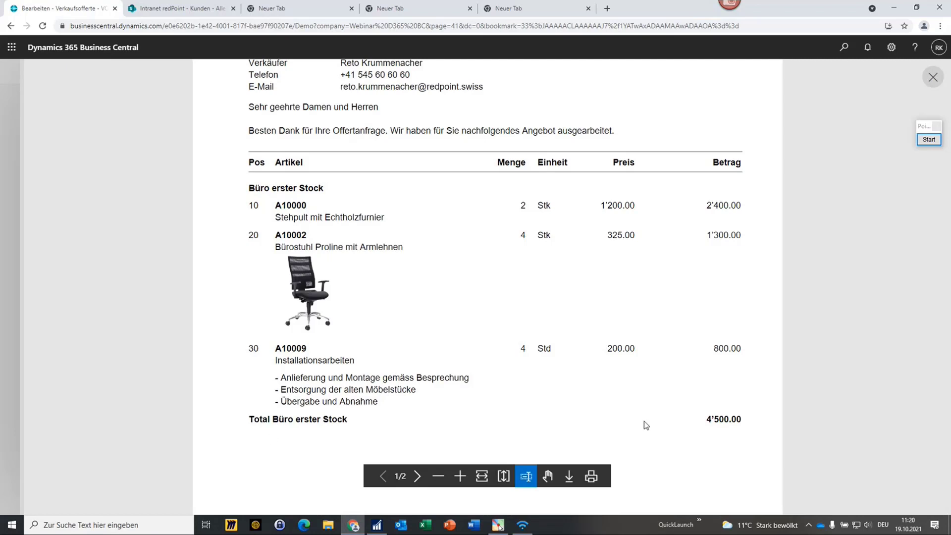
pyautogui.scroll(-10, 496, 290)
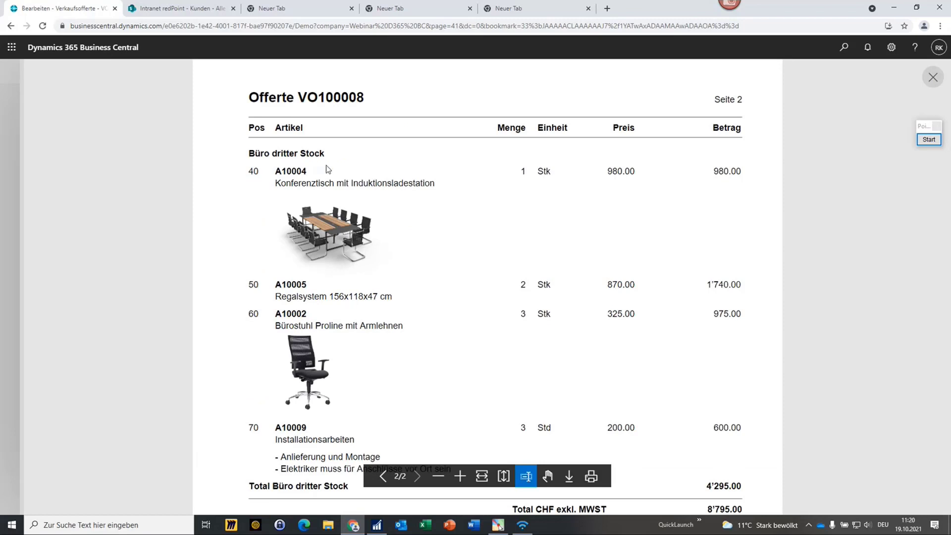
pyautogui.scroll(-1, 347, 191)
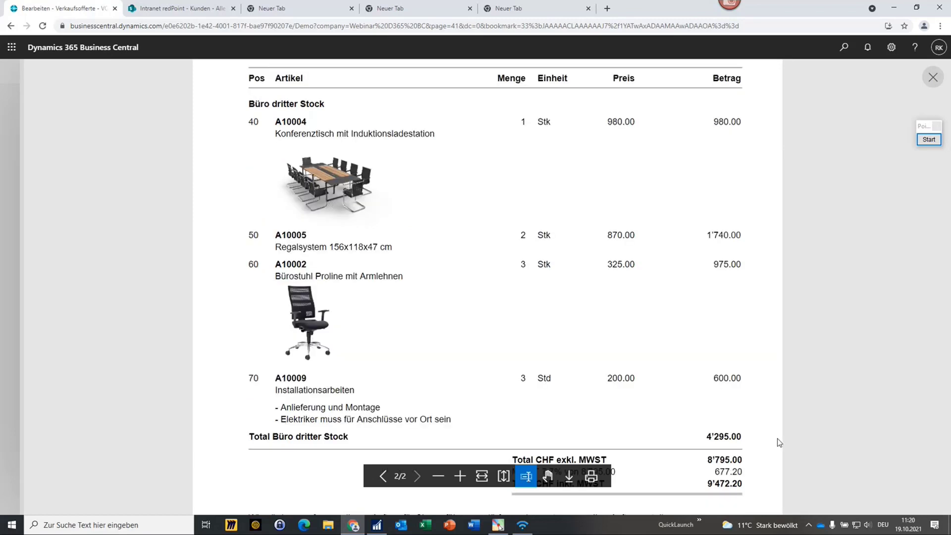
pyautogui.scroll(-3, 745, 435)
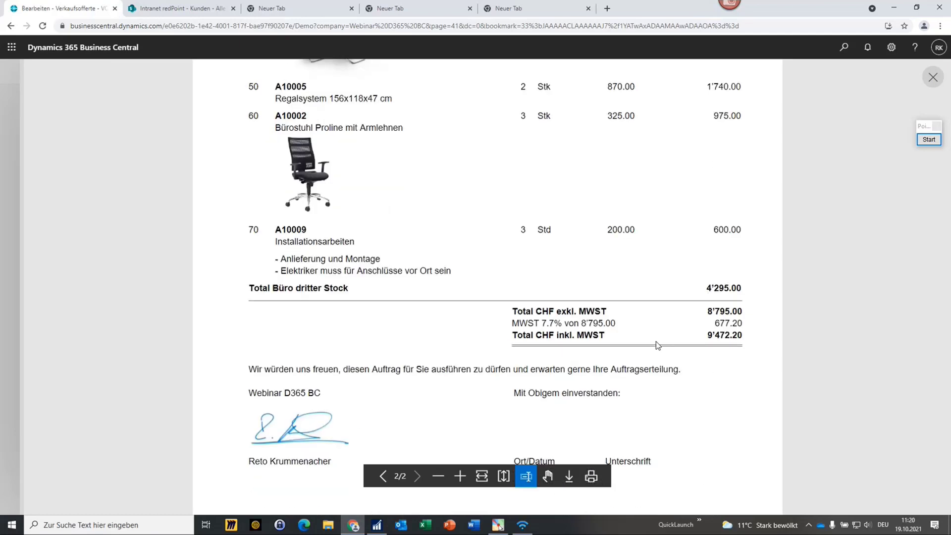
pyautogui.click(932, 78)
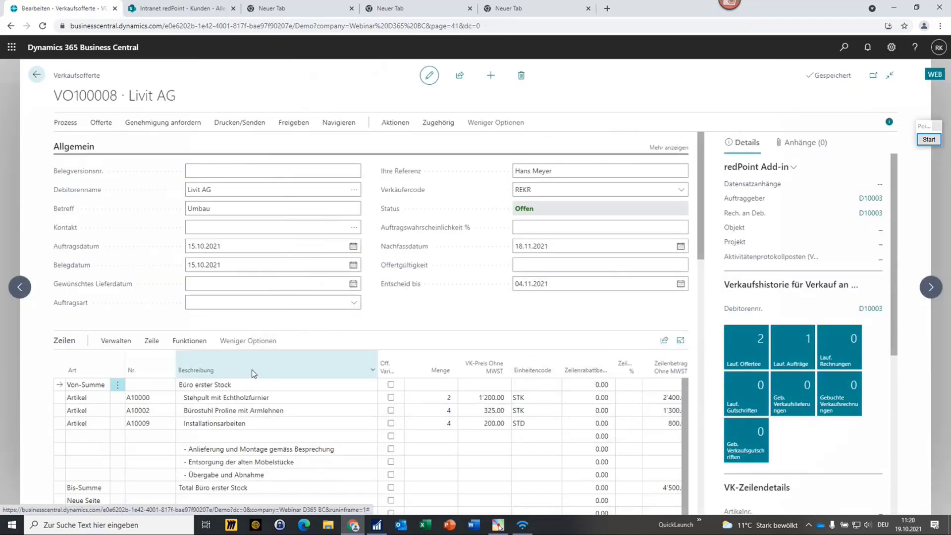
# - Check the line types available for the "Büro erster Stock" line and review the item and text lines beneath it
pyautogui.click(93, 387)
pyautogui.click(92, 388)
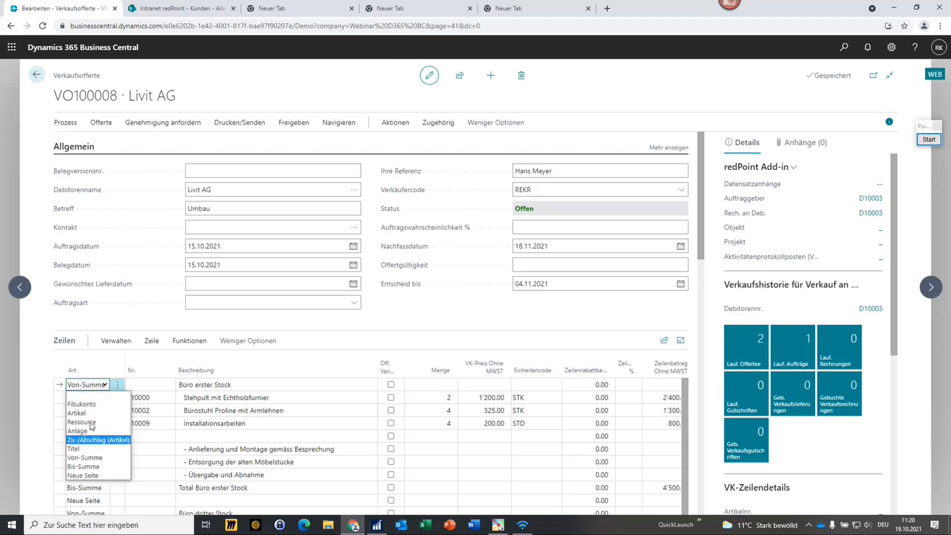
pyautogui.click(110, 320)
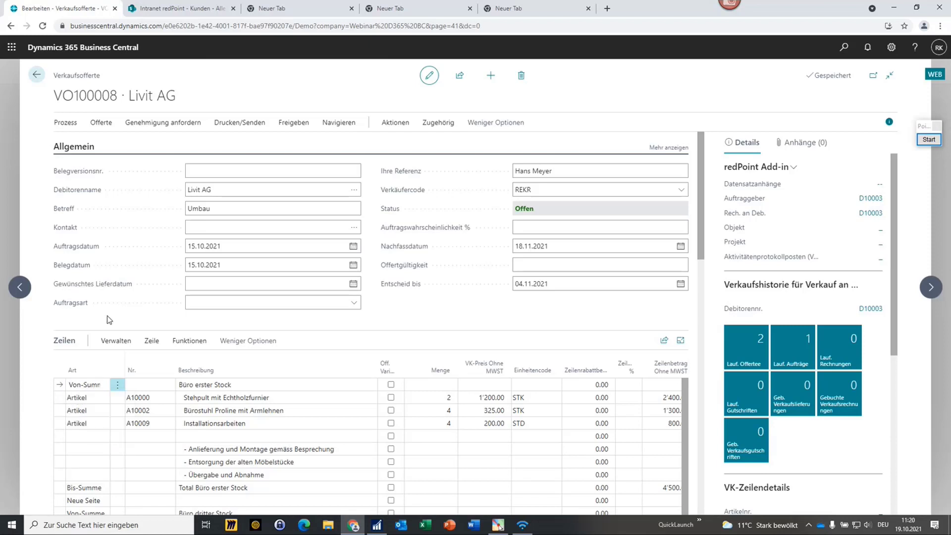
pyautogui.scroll(-1, 89, 394)
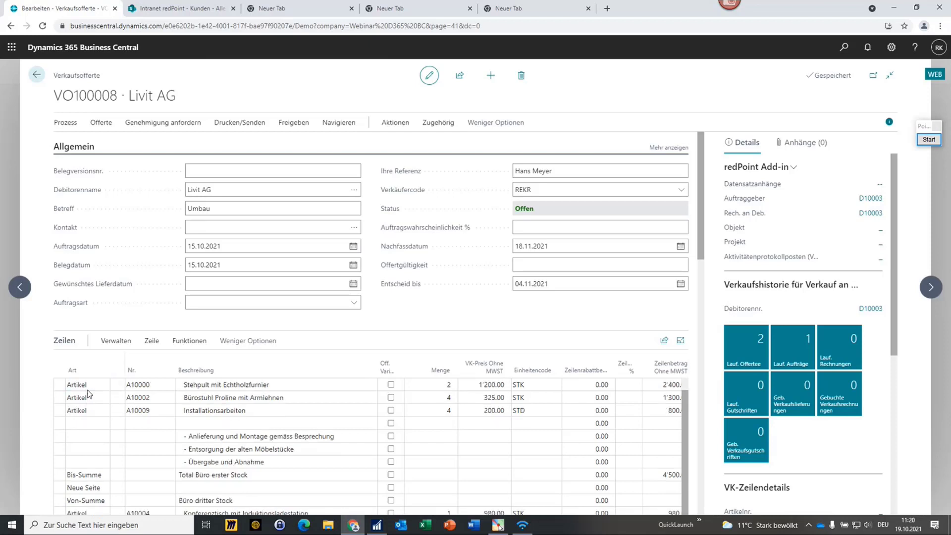
pyautogui.moveTo(125, 398)
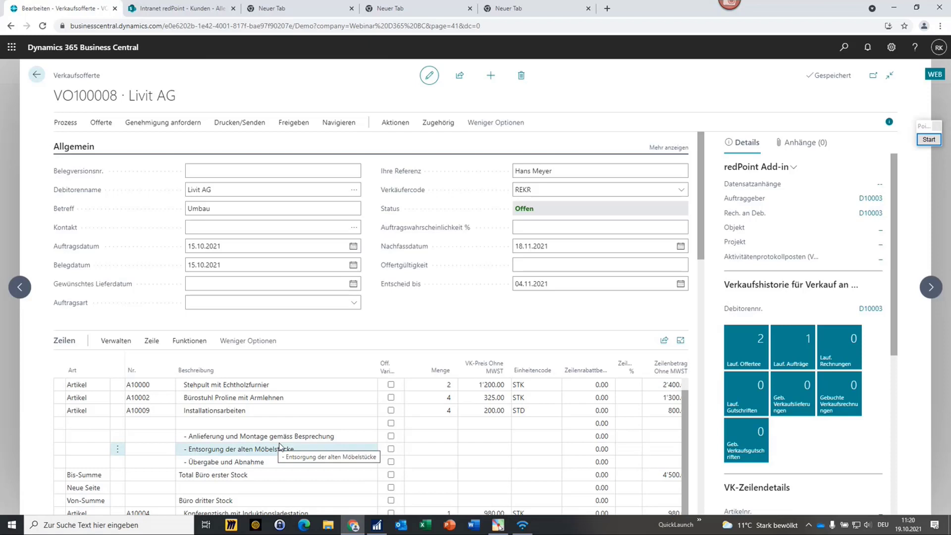
pyautogui.scroll(1, 280, 446)
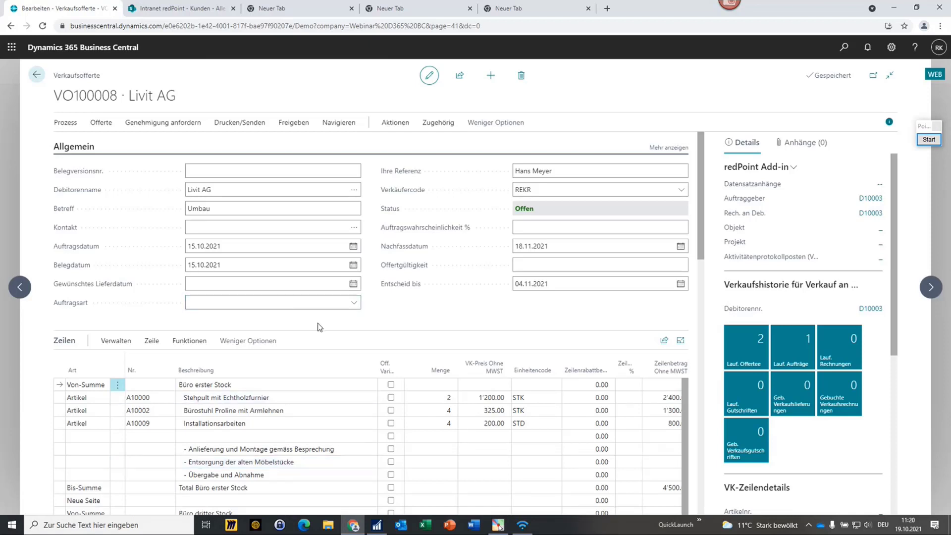
pyautogui.scroll(-2, 317, 323)
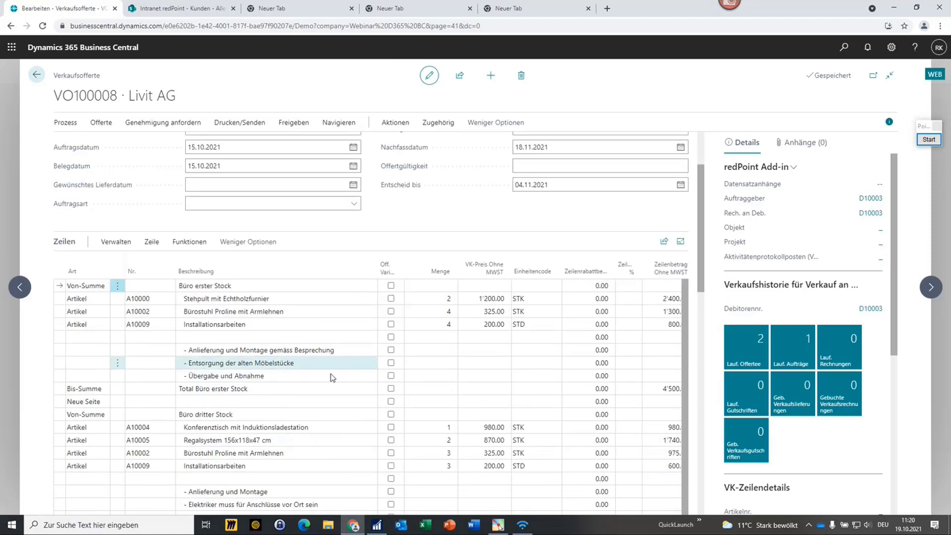
# - Check the line type options of the "Neue Seite" line between the first-floor and third-floor sections
pyautogui.click(91, 406)
pyautogui.click(105, 402)
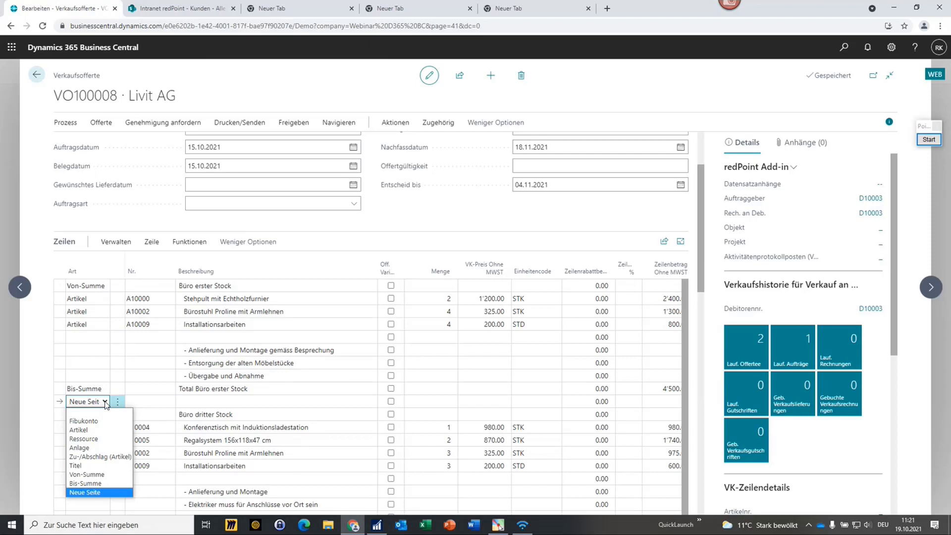
pyautogui.click(403, 218)
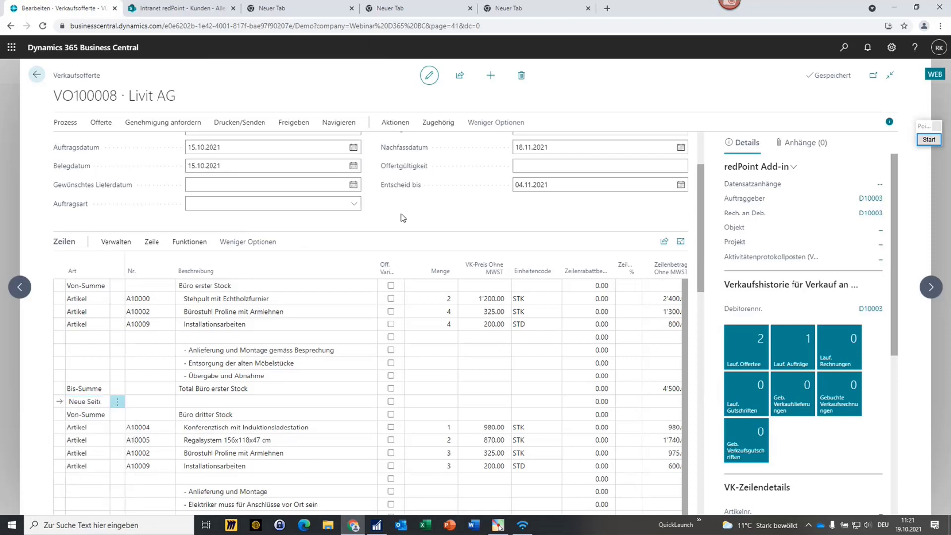
# - View the full description of the first-floor Installationsarbeiten line in the text editor and cancel out of it
pyautogui.click(312, 328)
pyautogui.click(371, 329)
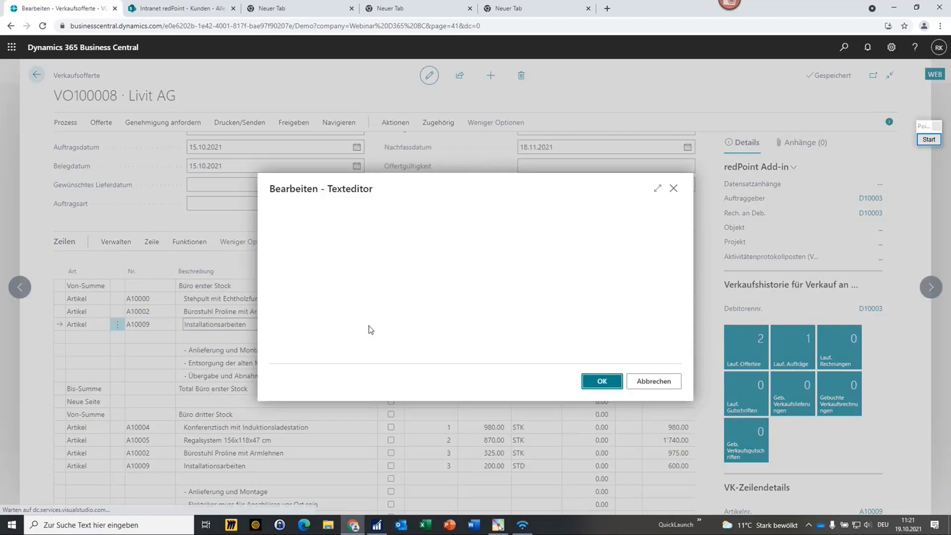
pyautogui.click(320, 256)
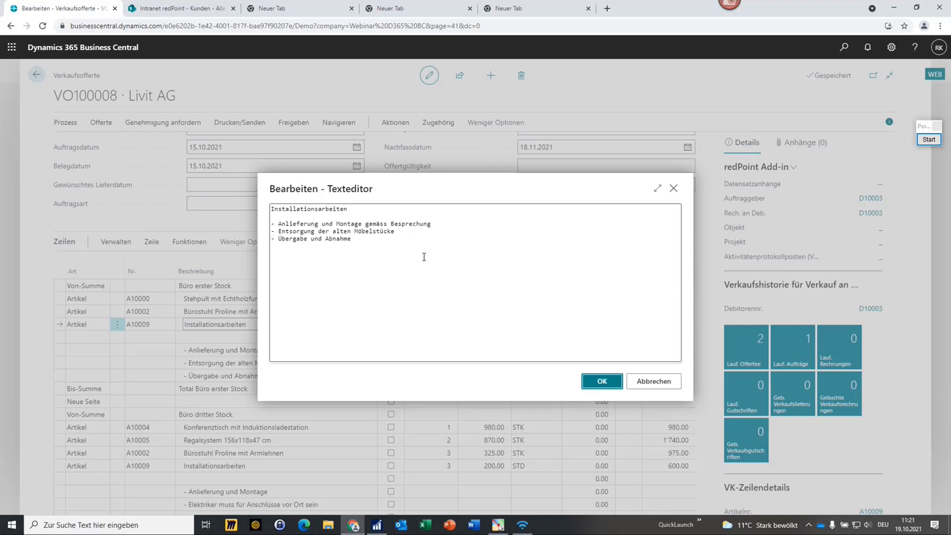
pyautogui.click(663, 386)
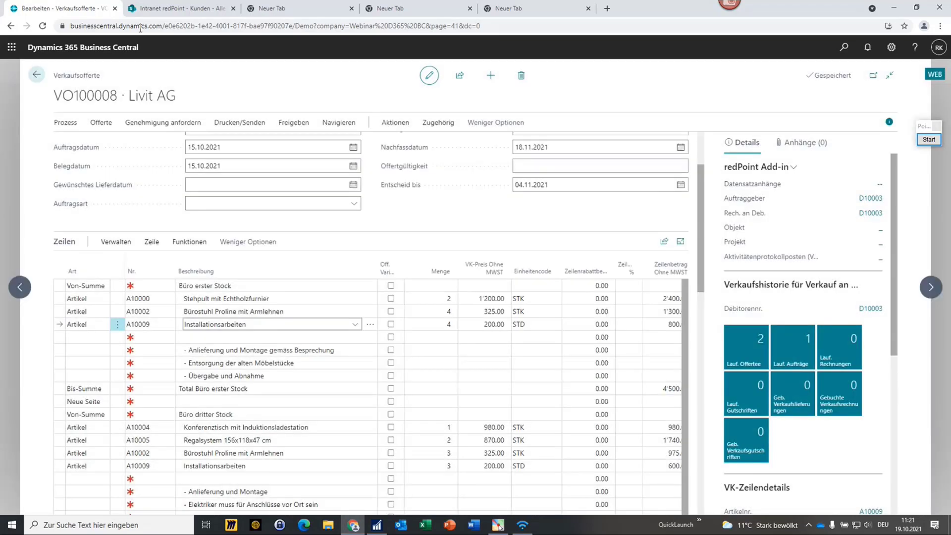
# - Leave the quote, search for "belegvor", and open the V010 Verkauf - Offerte template from the Belegvorlagen list
pyautogui.click(35, 77)
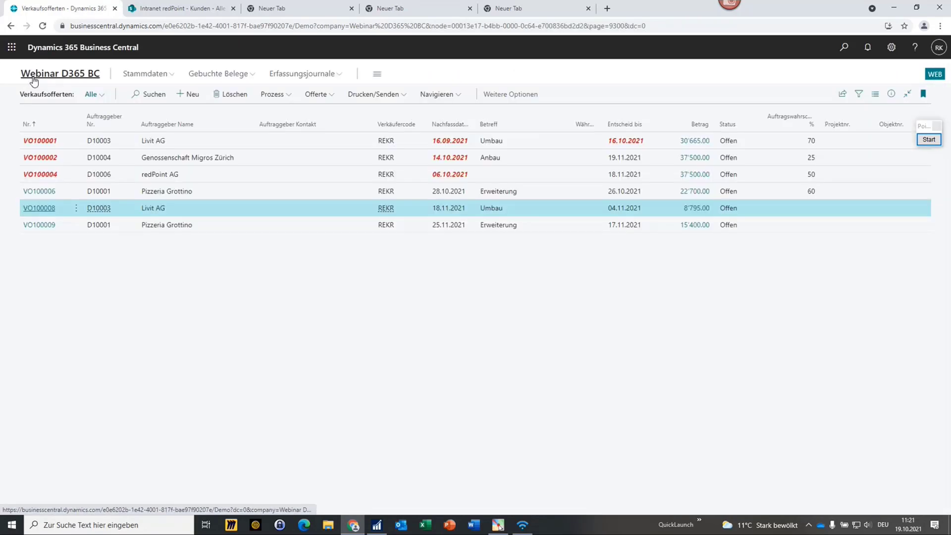
pyautogui.click(844, 49)
pyautogui.write('bel')
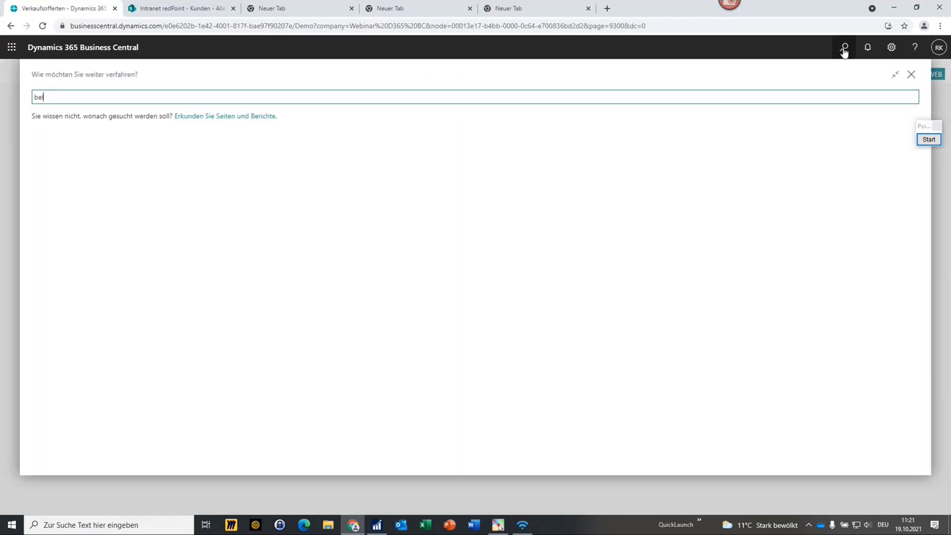
pyautogui.write('e')
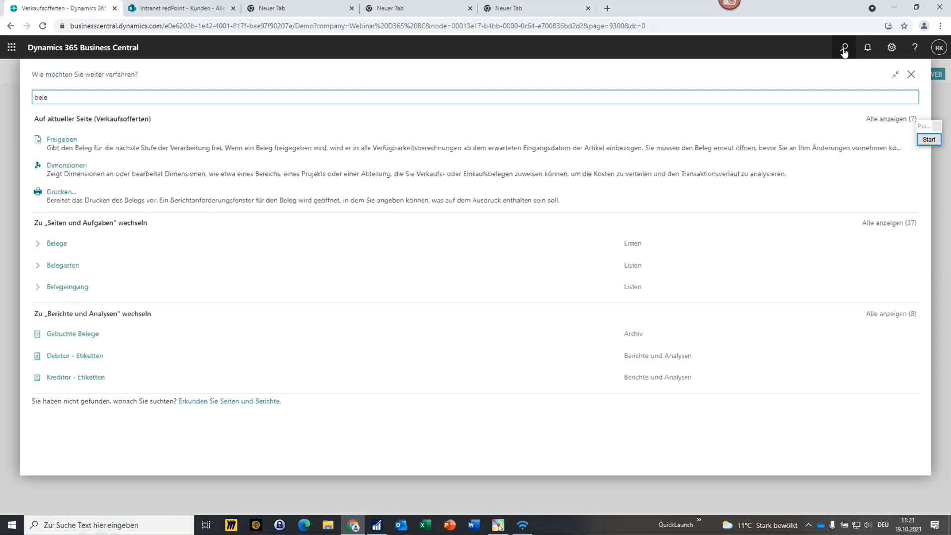
pyautogui.write('gvor')
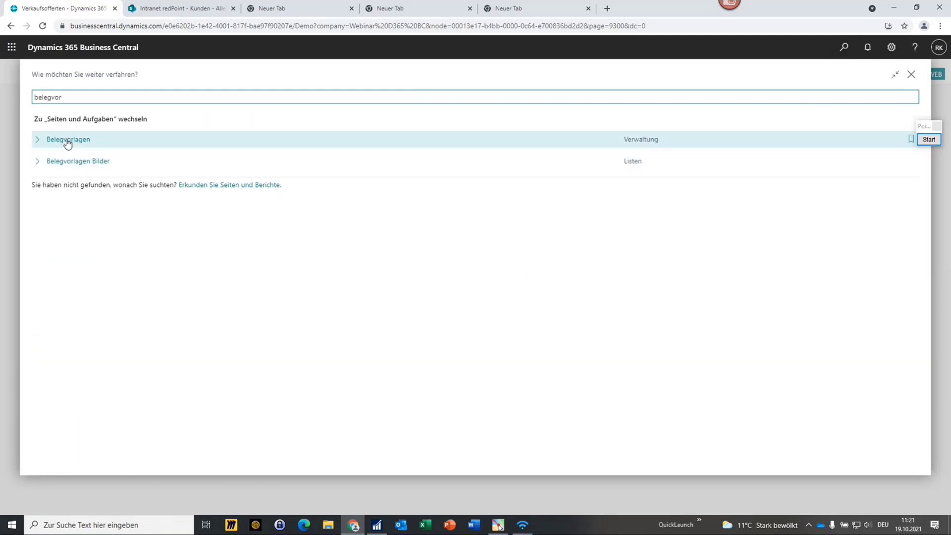
pyautogui.click(68, 142)
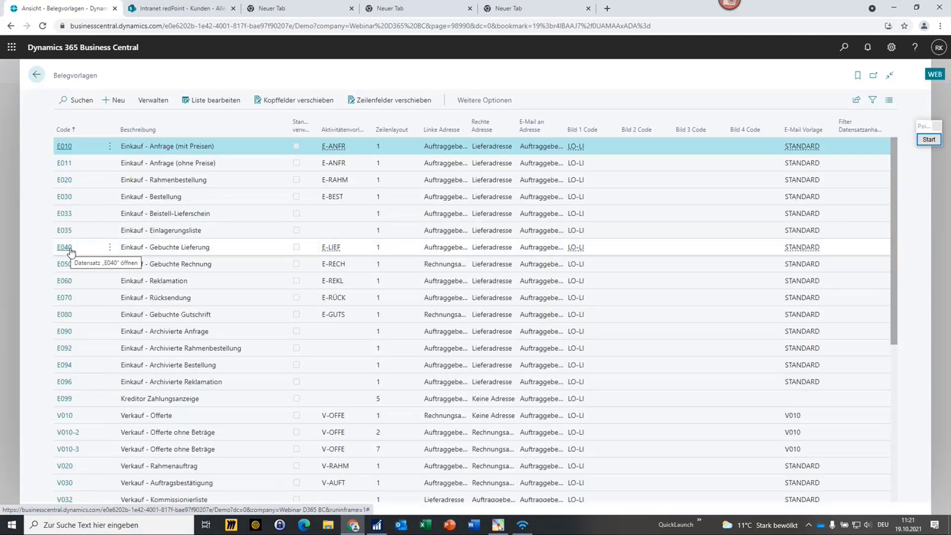
pyautogui.scroll(-2, 71, 253)
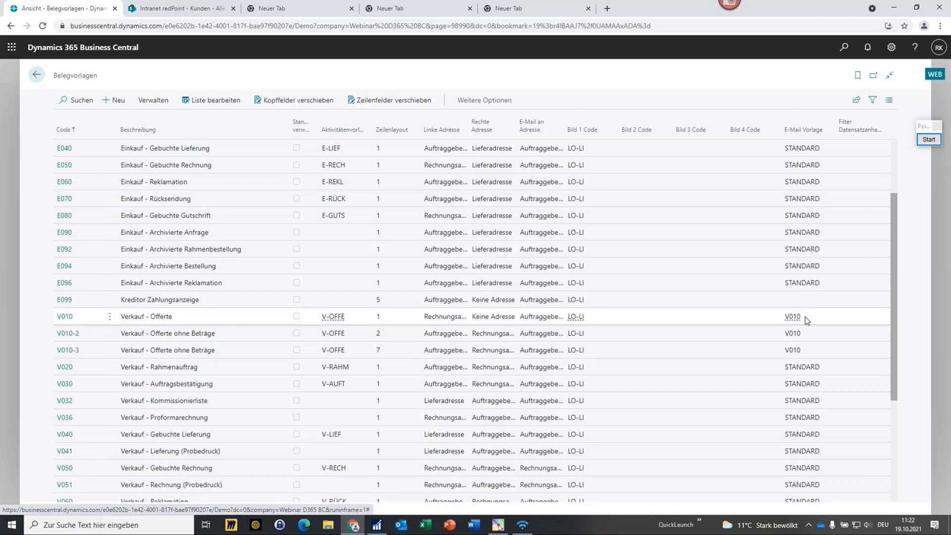
pyautogui.click(64, 316)
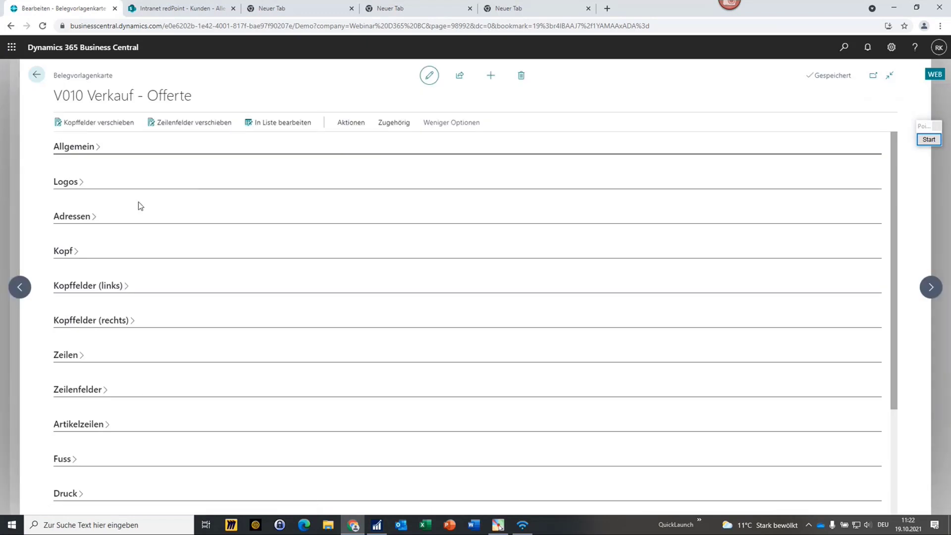
# - Inspect the template's logo settings and the full image list for Bild 1 Code, then cancel and collapse the Logos section
pyautogui.click(72, 184)
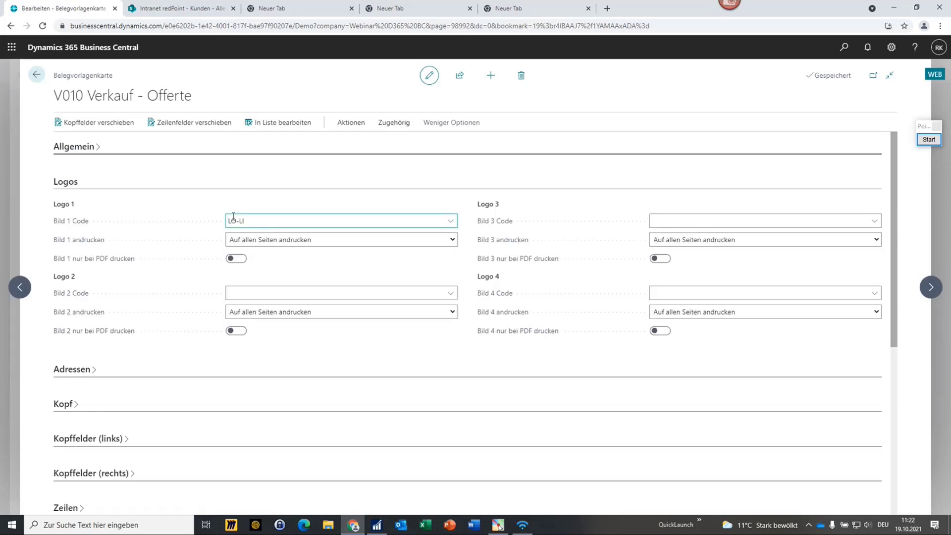
pyautogui.click(450, 222)
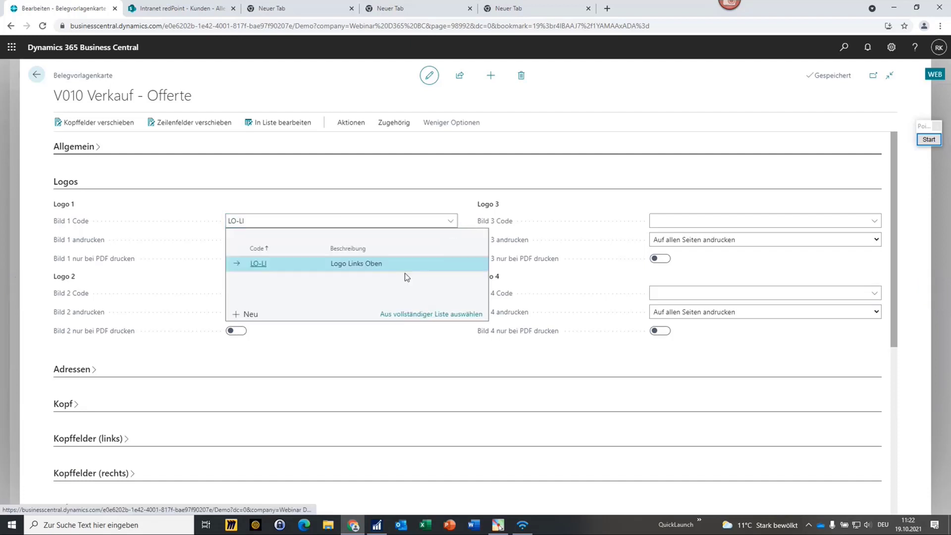
pyautogui.click(417, 315)
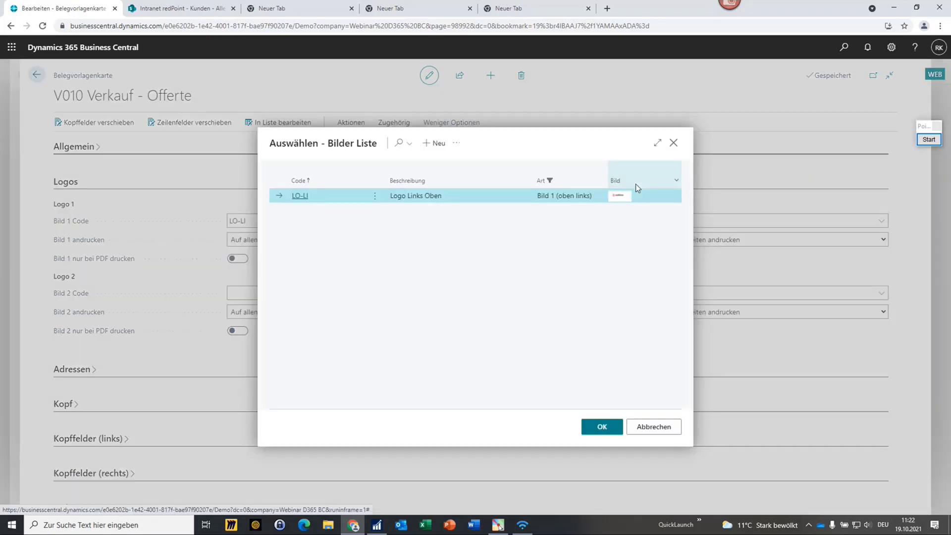
pyautogui.click(644, 428)
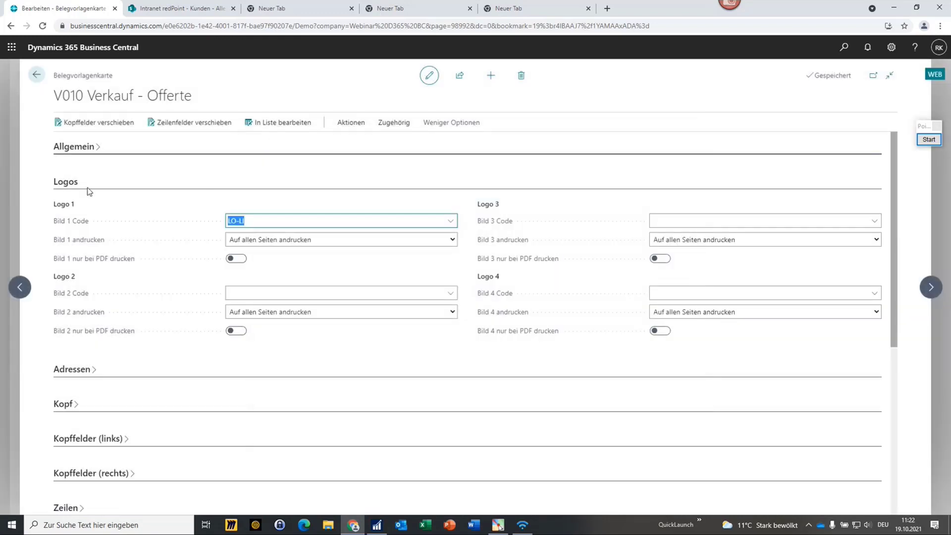
pyautogui.click(61, 187)
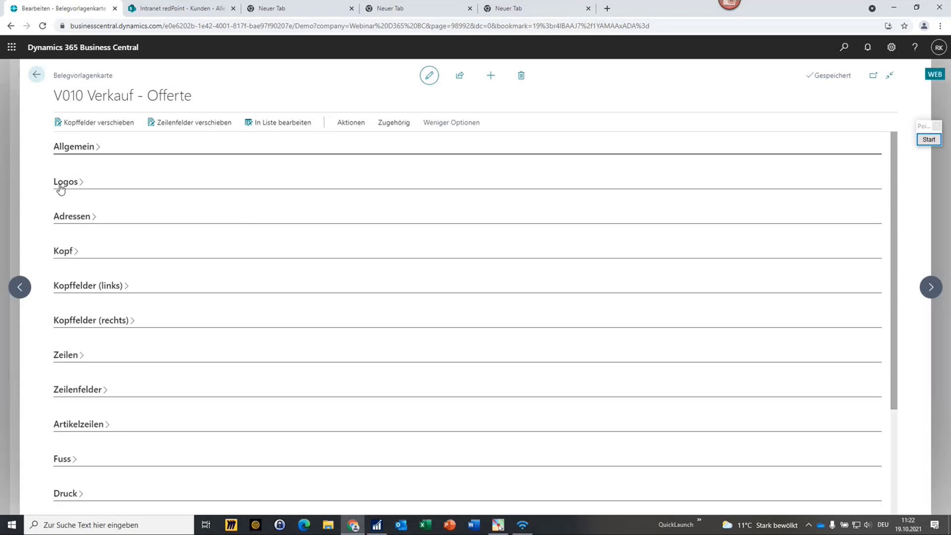
# - Set the template's Rechte Adresse to Lieferadresse in the Adressen section
pyautogui.click(72, 217)
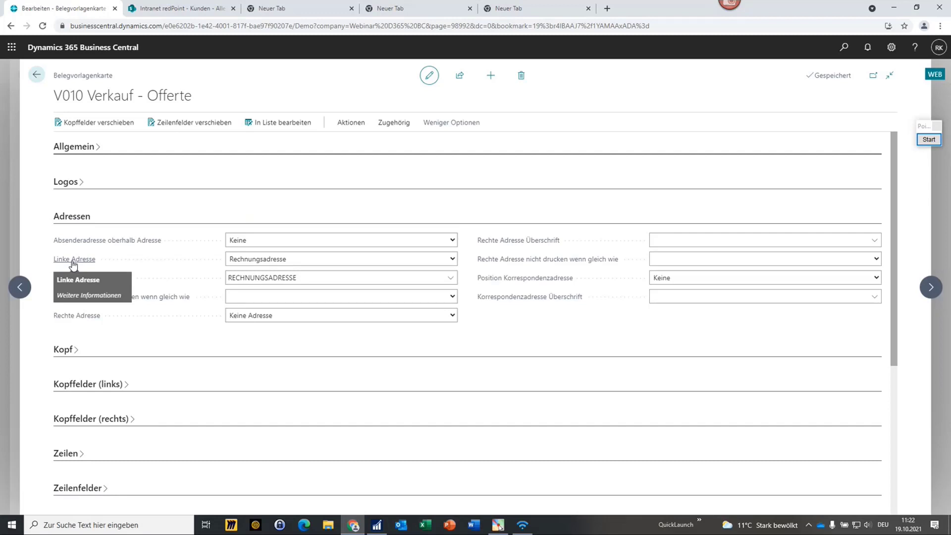
pyautogui.click(453, 316)
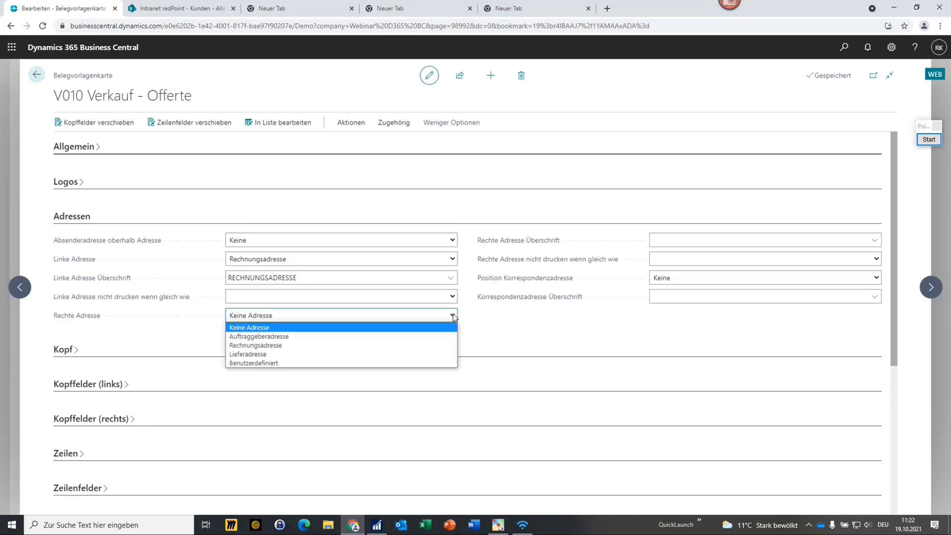
pyautogui.click(251, 354)
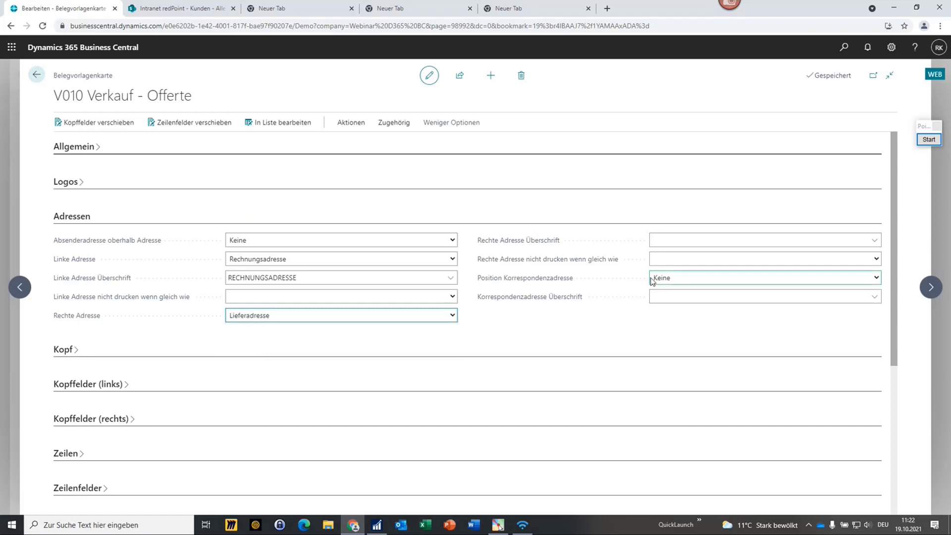
# - View the label choices for Rechte Adresse Überschrift, dismiss them without choosing one, and collapse the Adressen section
pyautogui.click(875, 241)
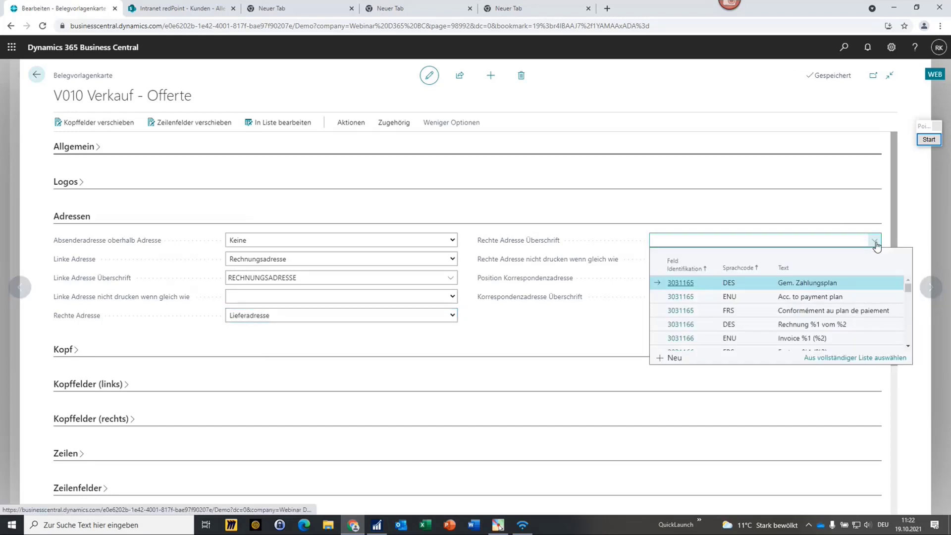
pyautogui.click(579, 200)
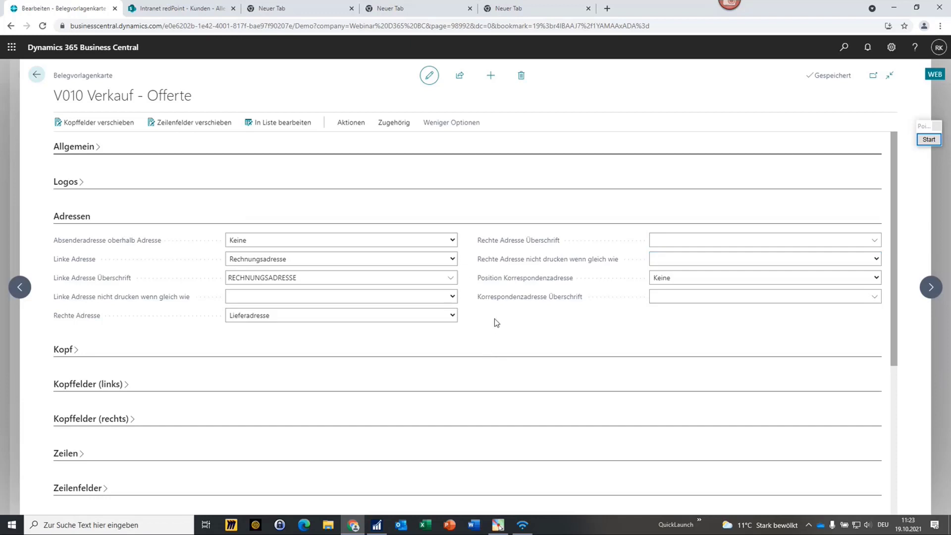
pyautogui.scroll(-1, 495, 319)
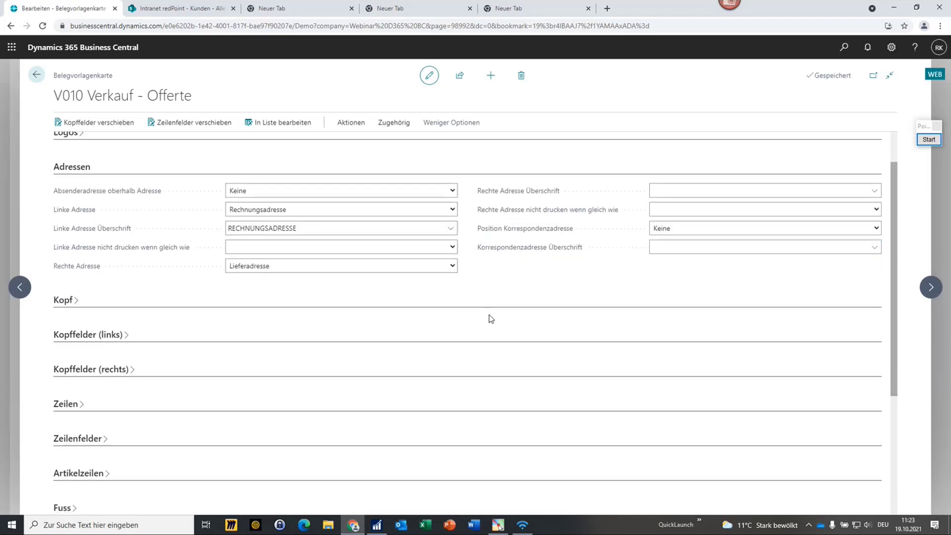
pyautogui.click(69, 168)
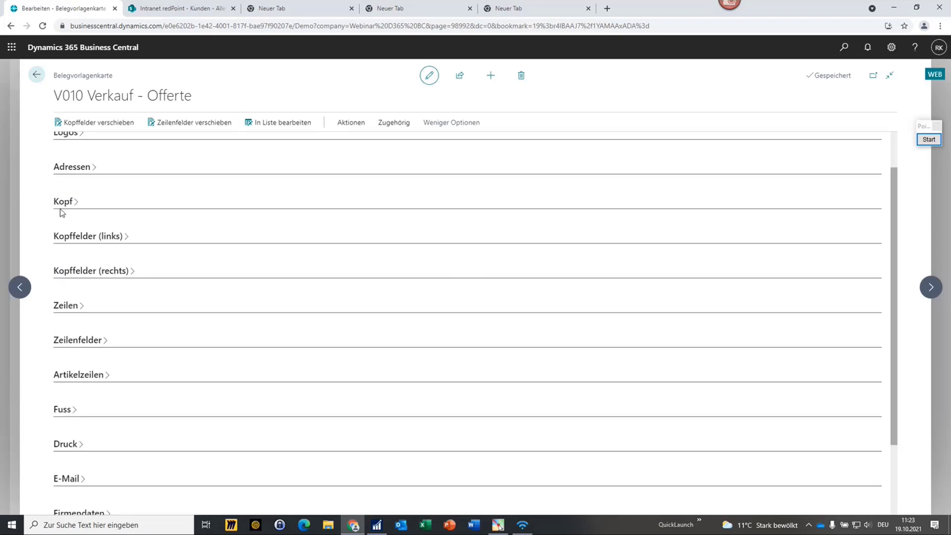
# - Inspect the left header fields and the Beleg Feldverbindung of Kopf Feld 02, then close it and collapse Kopffelder (links)
pyautogui.click(67, 237)
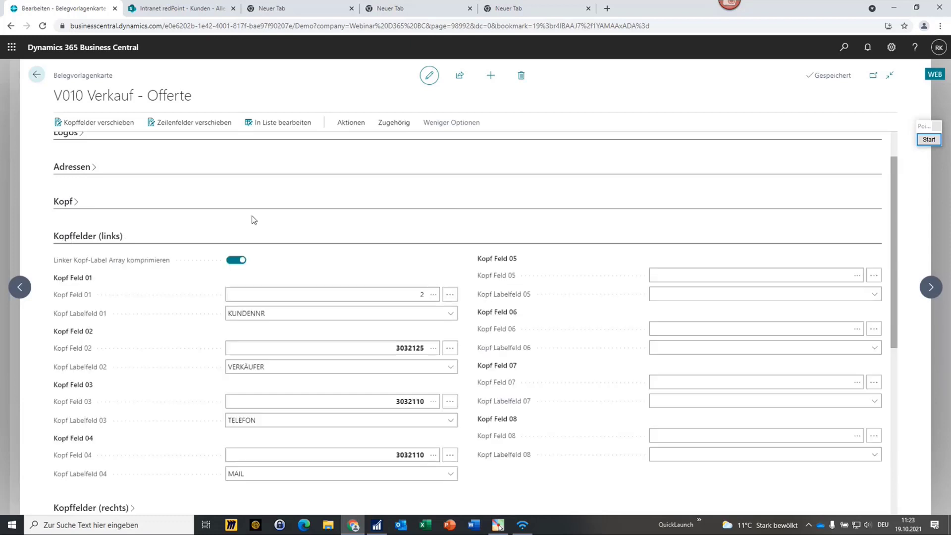
pyautogui.scroll(-2, 252, 216)
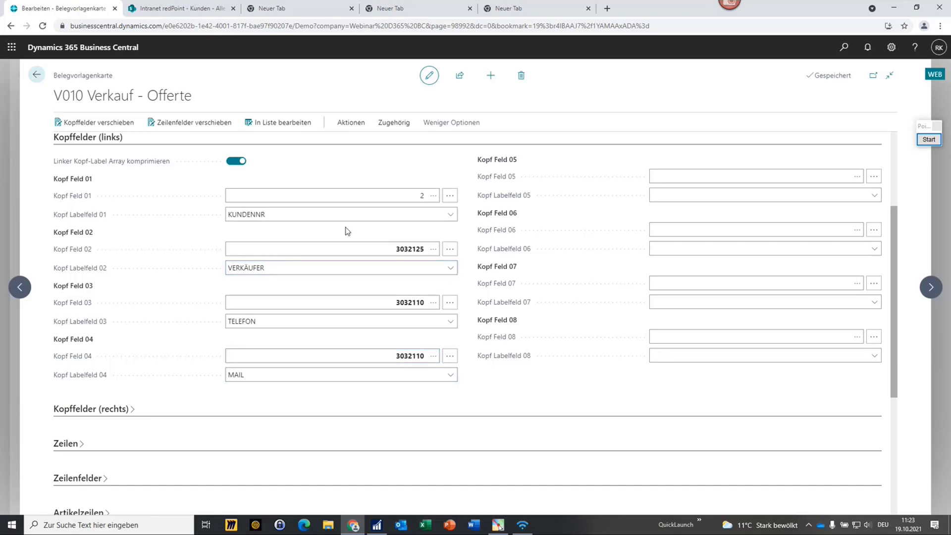
pyautogui.click(450, 250)
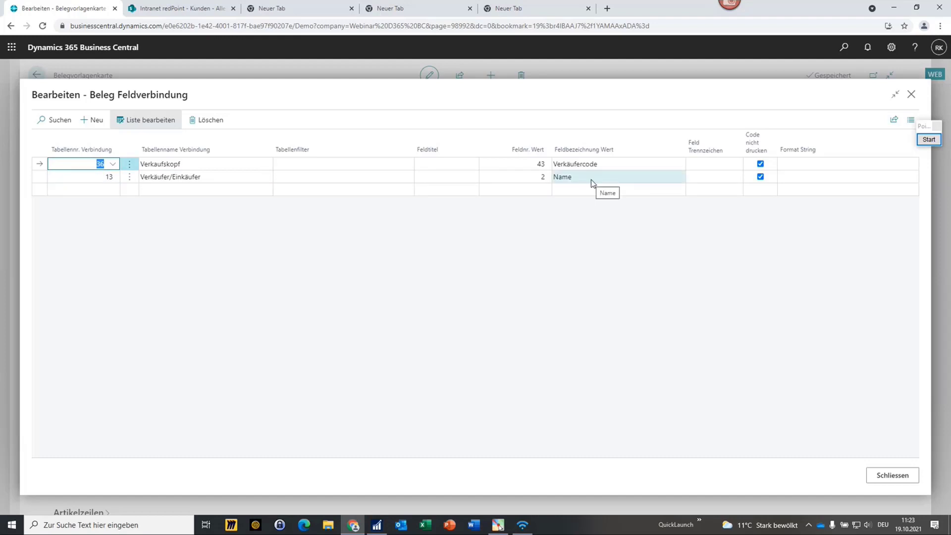
pyautogui.click(881, 477)
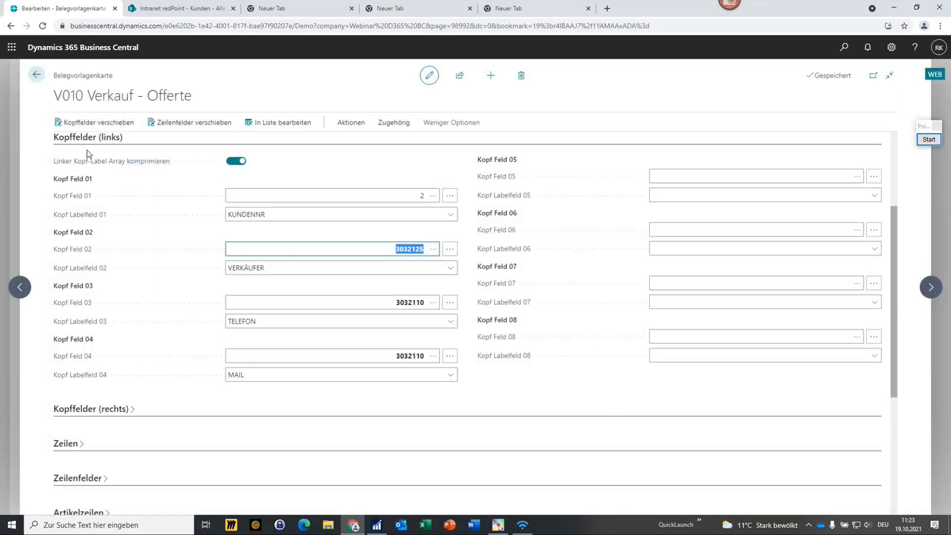
pyautogui.click(86, 138)
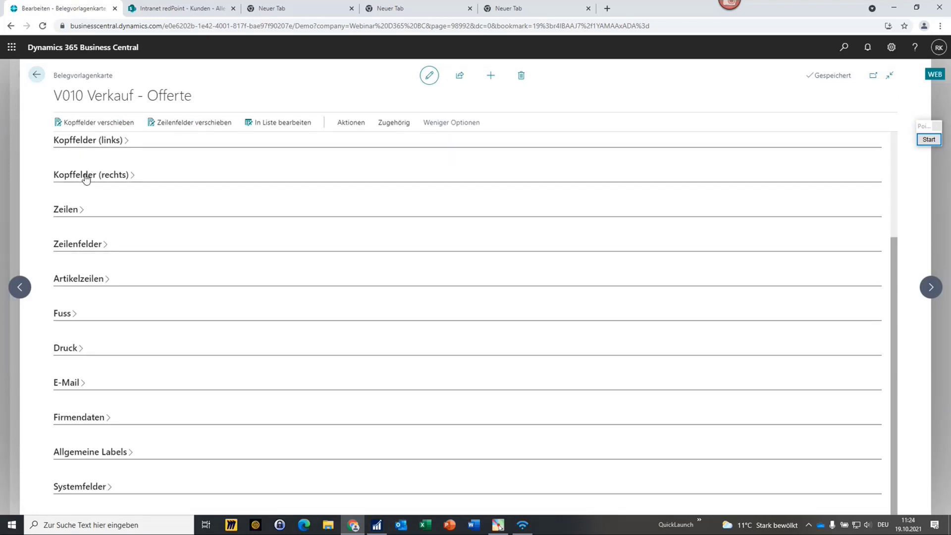
# - Assign field 3032125 to Kopf Feld 09 in the Kopffelder (rechts) section using the field list
pyautogui.click(87, 178)
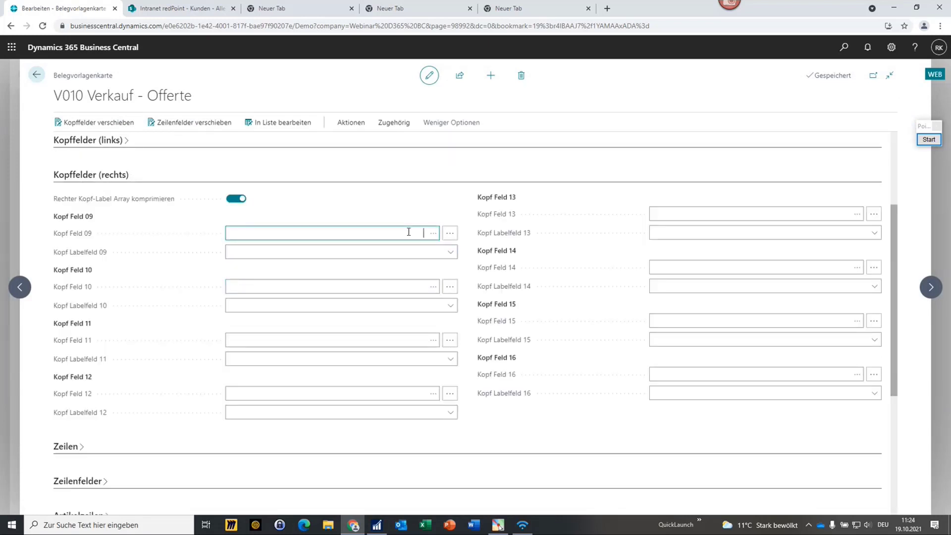
pyautogui.click(434, 234)
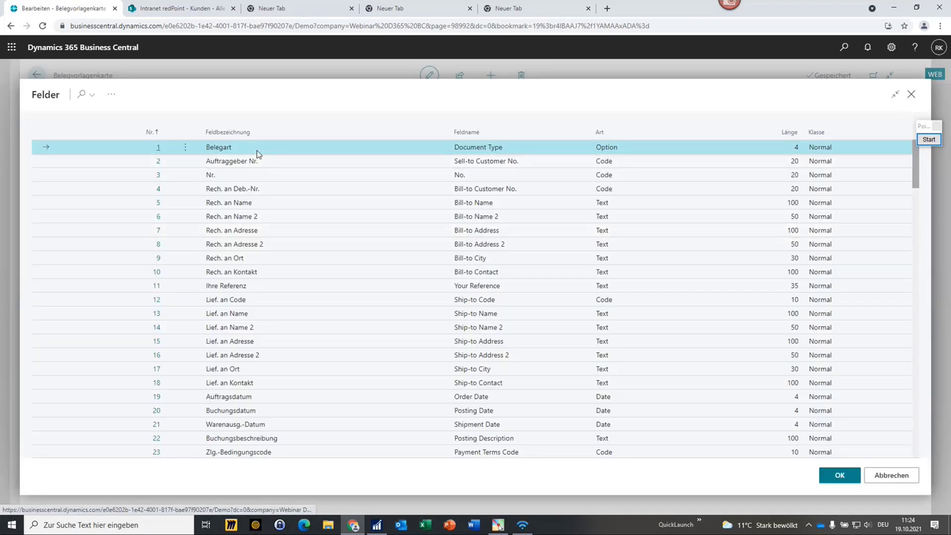
pyautogui.click(160, 288)
# - Find the German "Ihre Referenz" label by searching all translations for "ref", assign I/REF to Kopf Labelfeld 09, and collapse the section
pyautogui.click(398, 253)
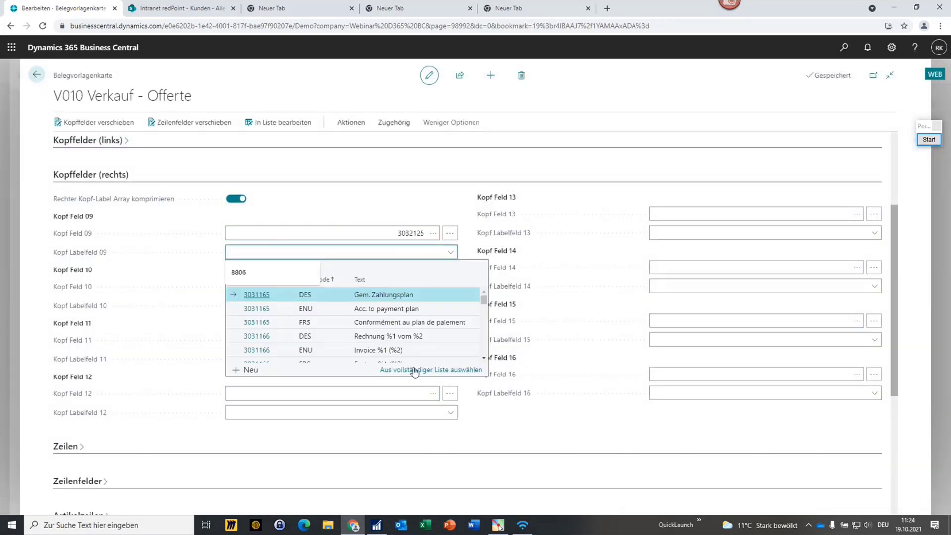
pyautogui.click(414, 371)
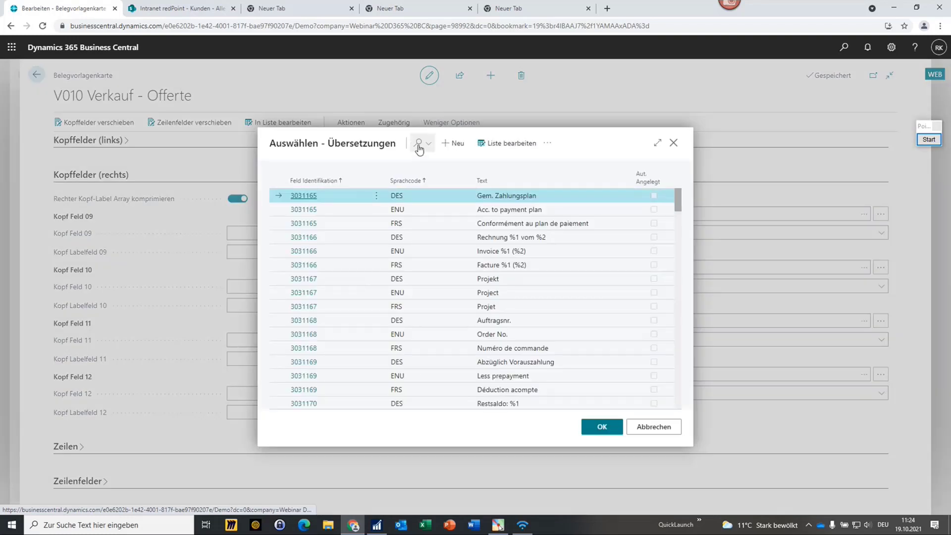
pyautogui.click(419, 147)
pyautogui.write('ret')
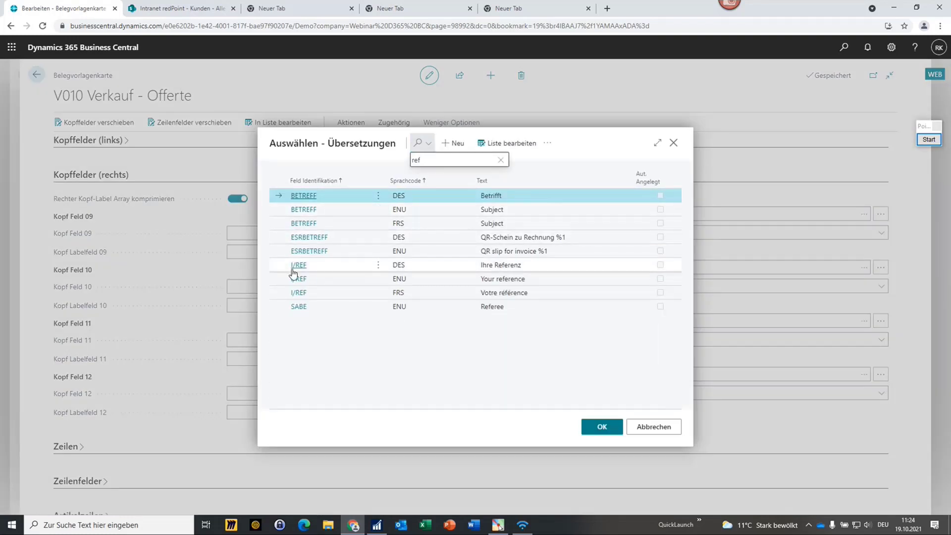
pyautogui.click(492, 267)
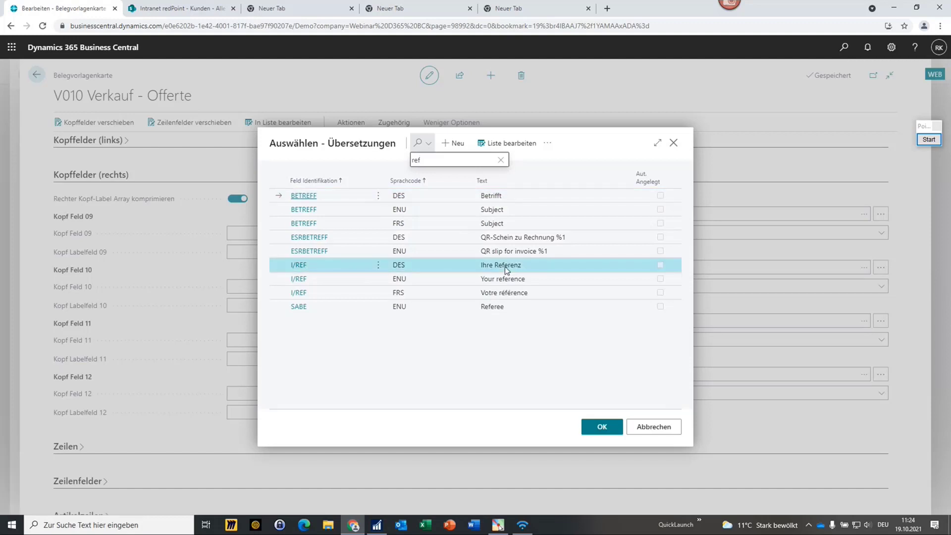
pyautogui.click(601, 428)
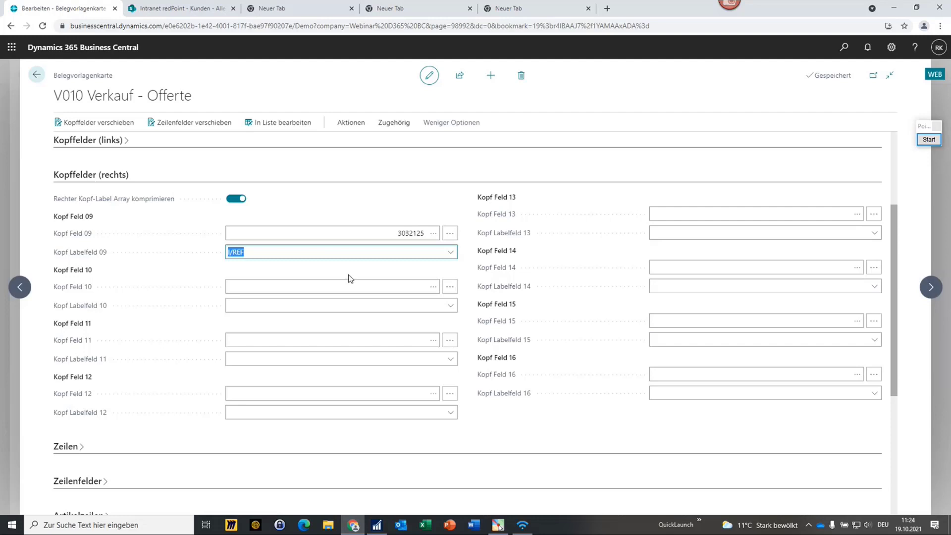
pyautogui.click(88, 176)
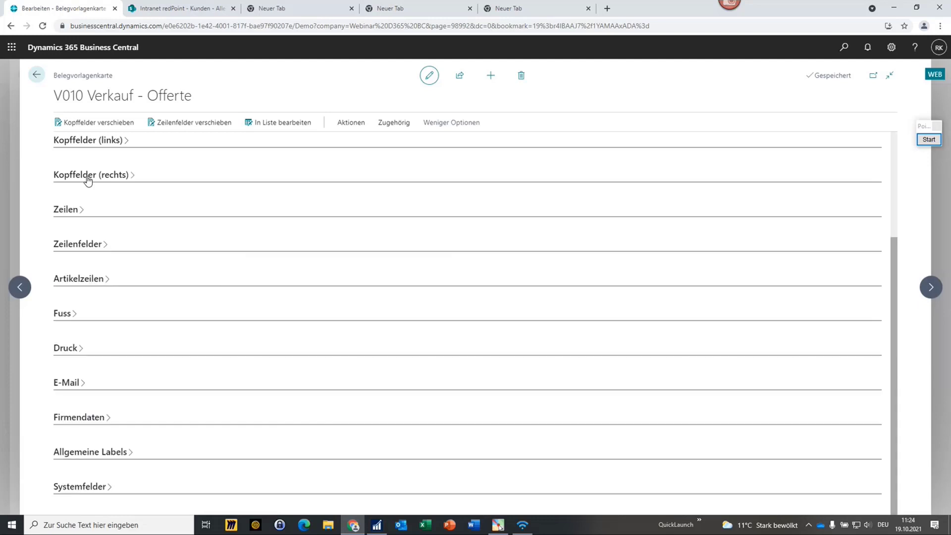
# - Review the template's line settings in the Zeilen, Zeilenfelder and Artikelzeilen sections, collapsing each one after viewing
pyautogui.click(70, 212)
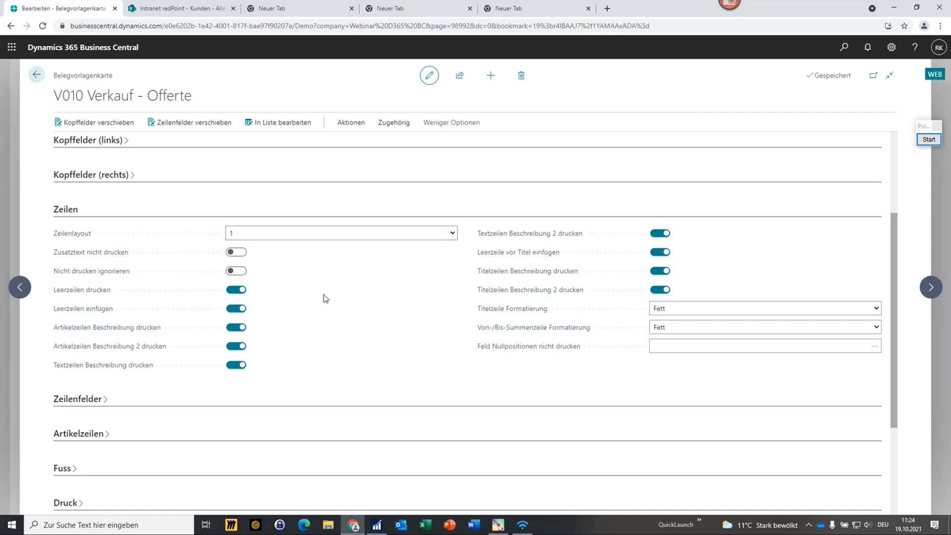
pyautogui.click(69, 212)
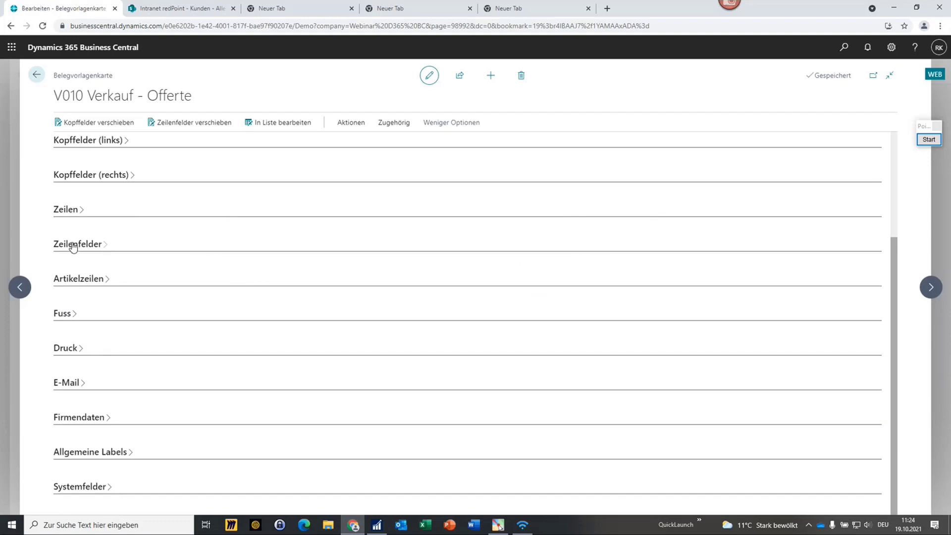
pyautogui.click(73, 246)
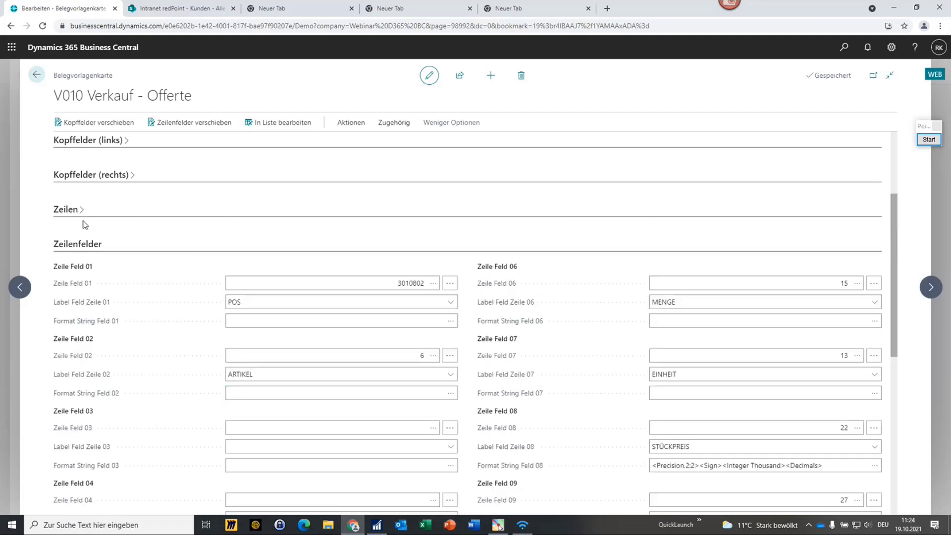
pyautogui.click(81, 245)
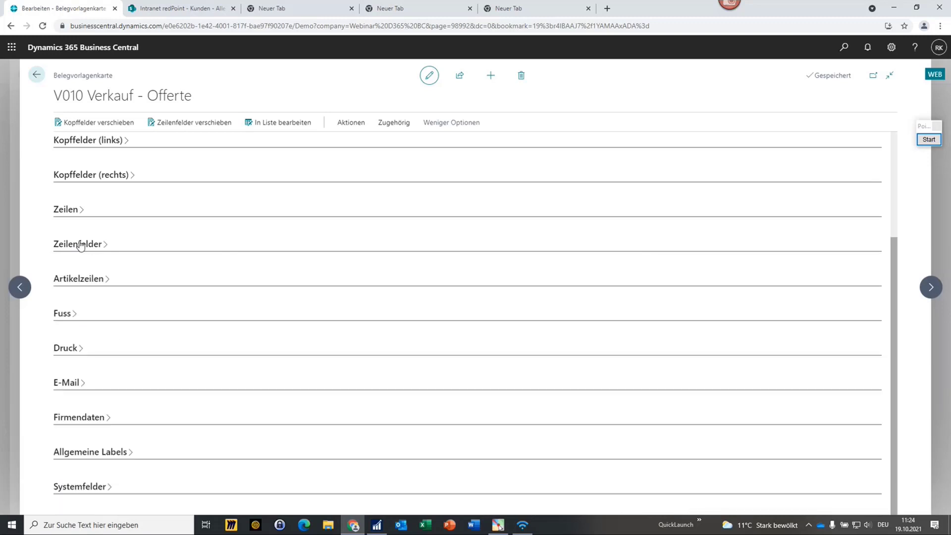
pyautogui.click(75, 280)
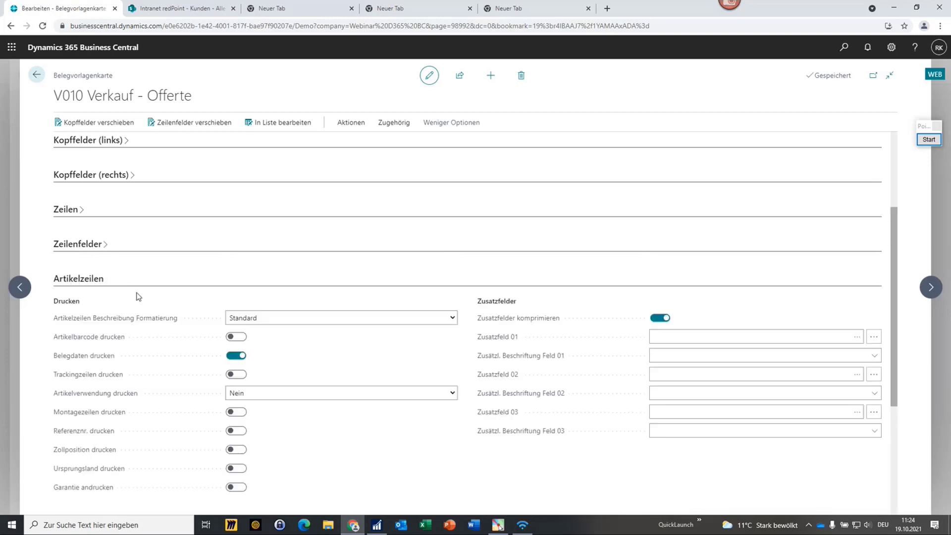
pyautogui.scroll(-1, 143, 298)
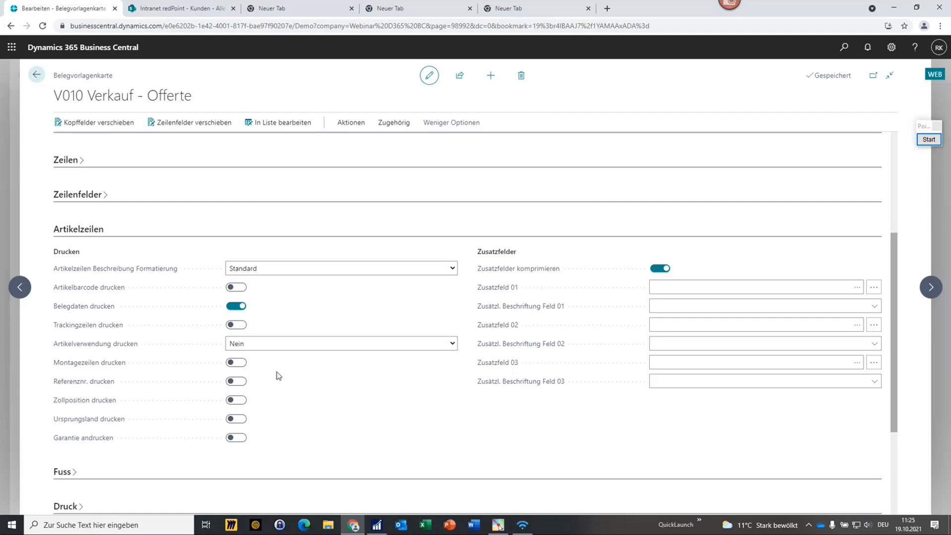
pyautogui.click(102, 233)
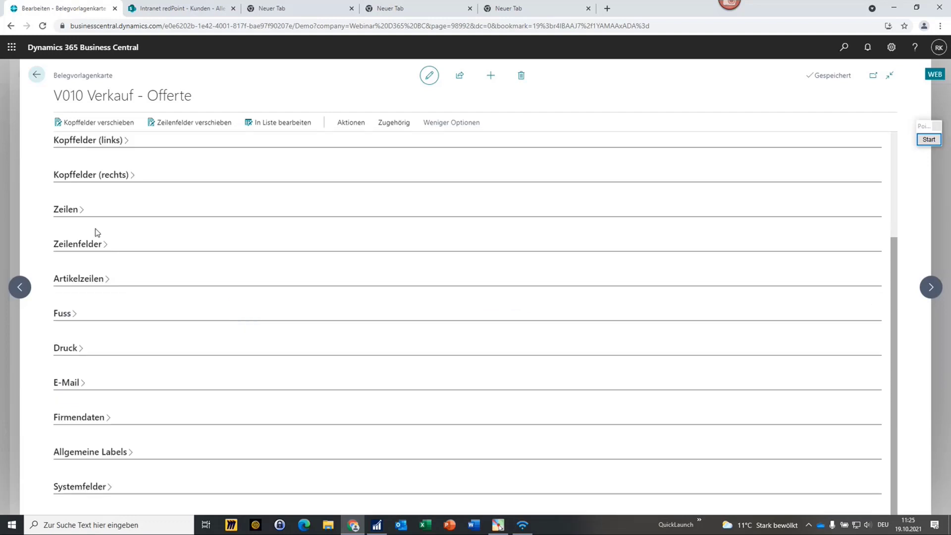
# - Review the template's Fuss and Druck settings, collapsing each section after viewing
pyautogui.click(64, 315)
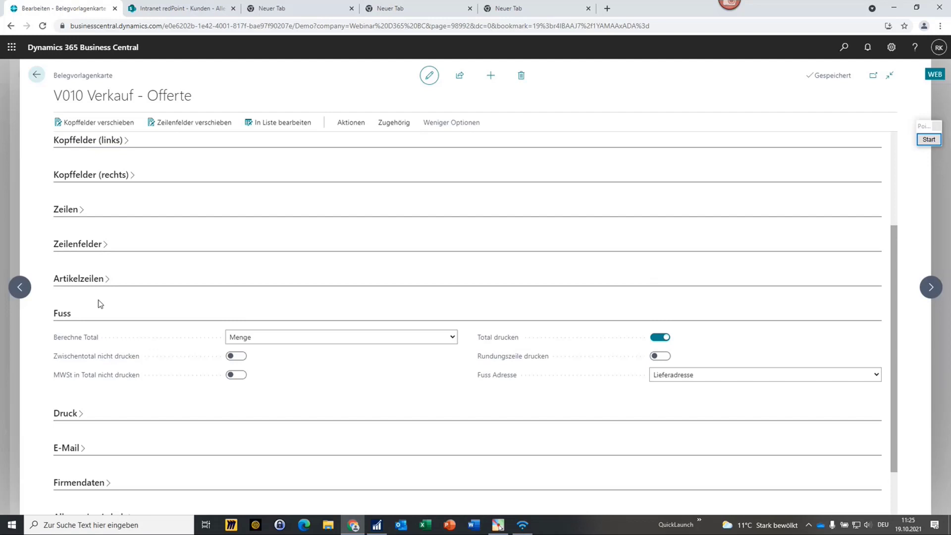
pyautogui.click(65, 315)
pyautogui.click(84, 348)
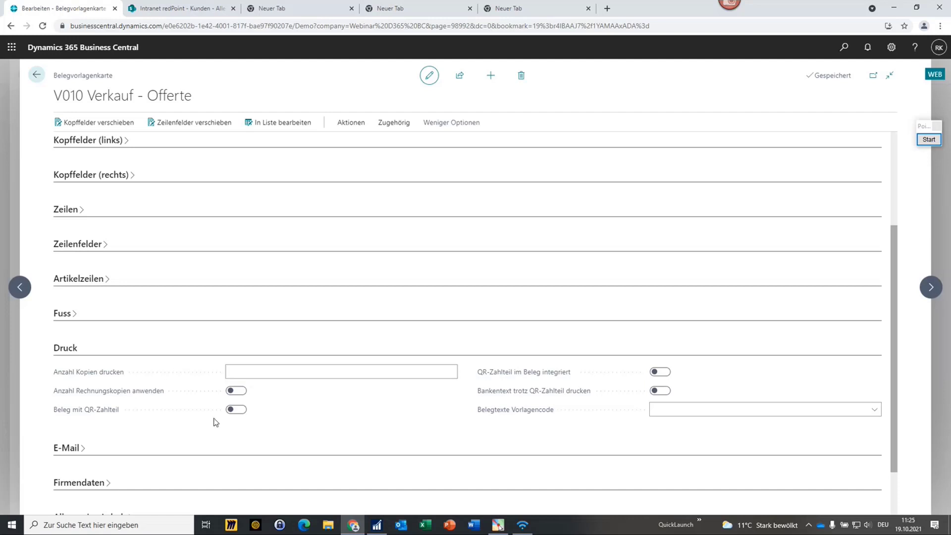
pyautogui.click(61, 350)
# - Return to the Verkaufsofferten list, preview the Pizzeria Grottino quote for 15'400.00 with Belegvorlage V010, and close the preview
pyautogui.click(40, 77)
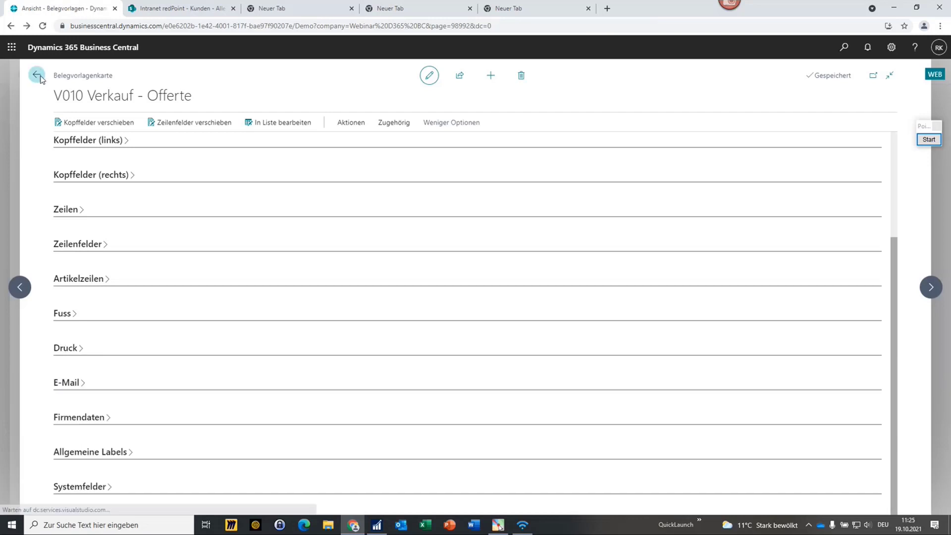
pyautogui.click(40, 77)
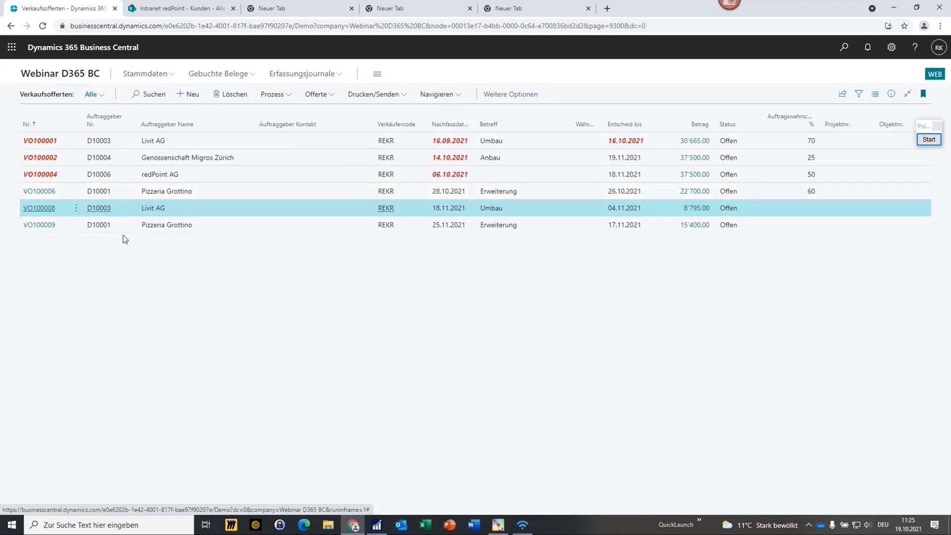
pyautogui.click(208, 230)
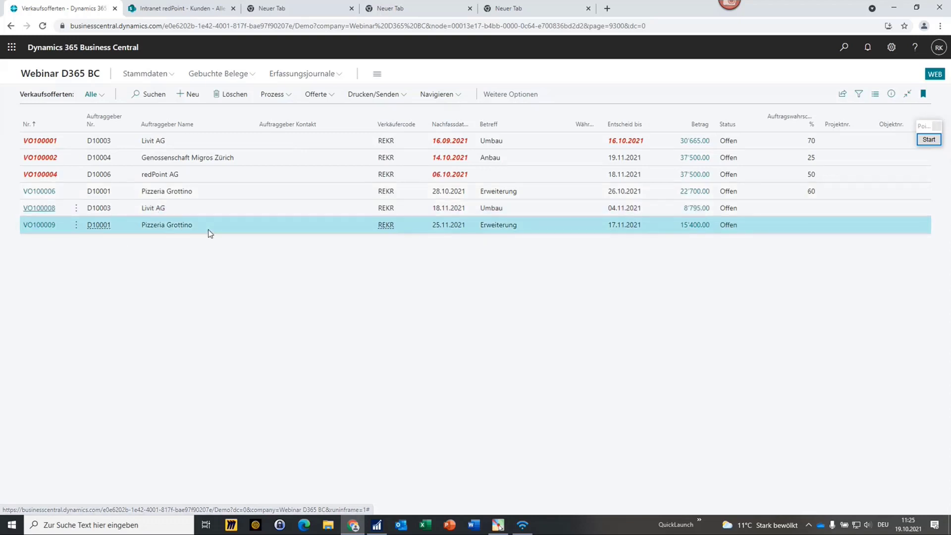
pyautogui.click(379, 95)
pyautogui.click(369, 151)
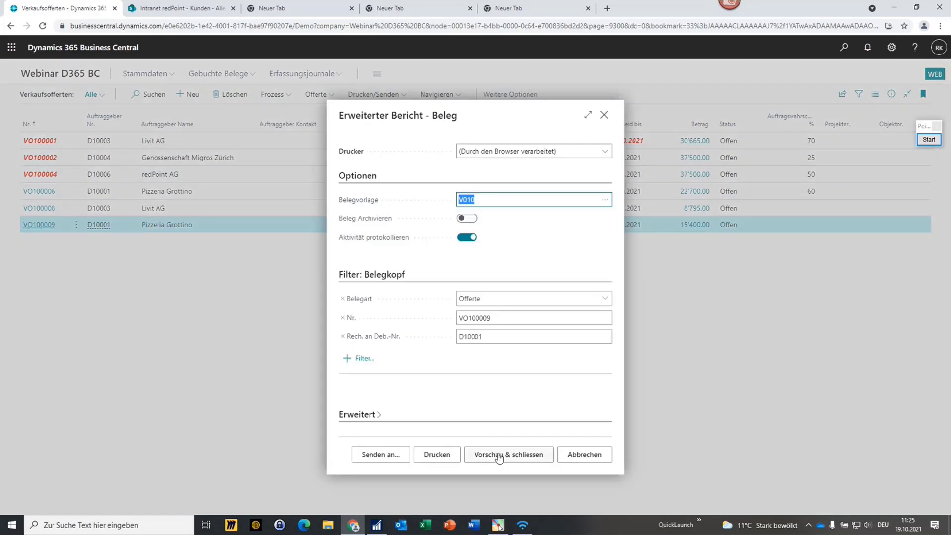
pyautogui.click(499, 455)
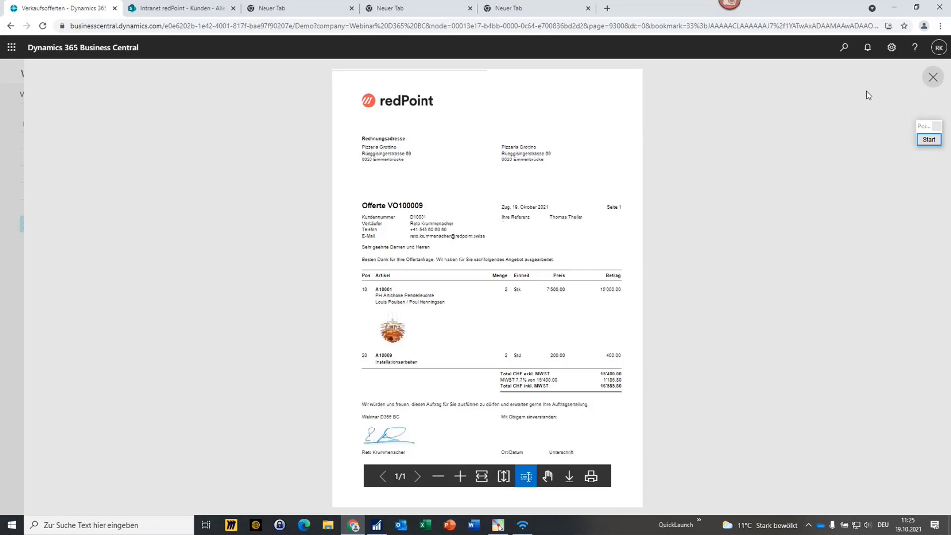
pyautogui.click(931, 80)
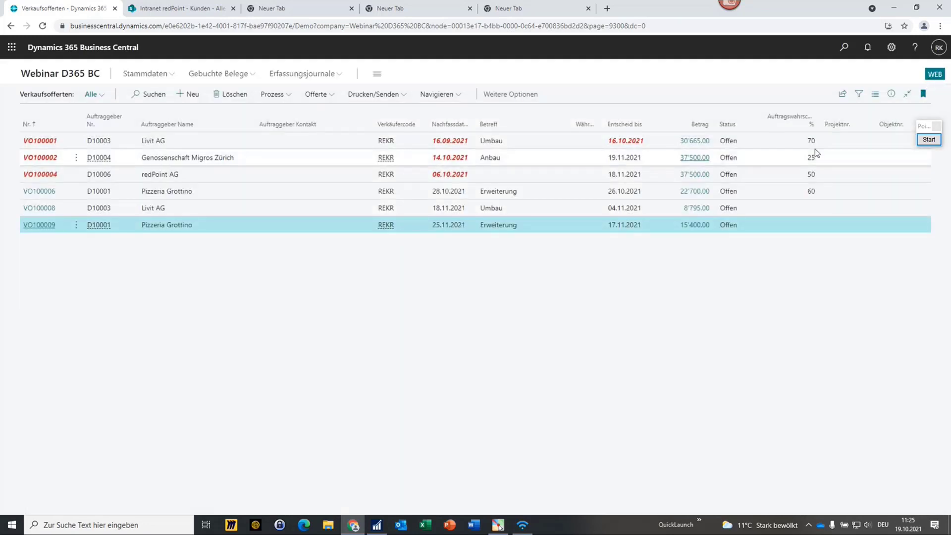
# - Search for "anfangste" and open the Belege Anfangstextvorlagen list
pyautogui.click(847, 54)
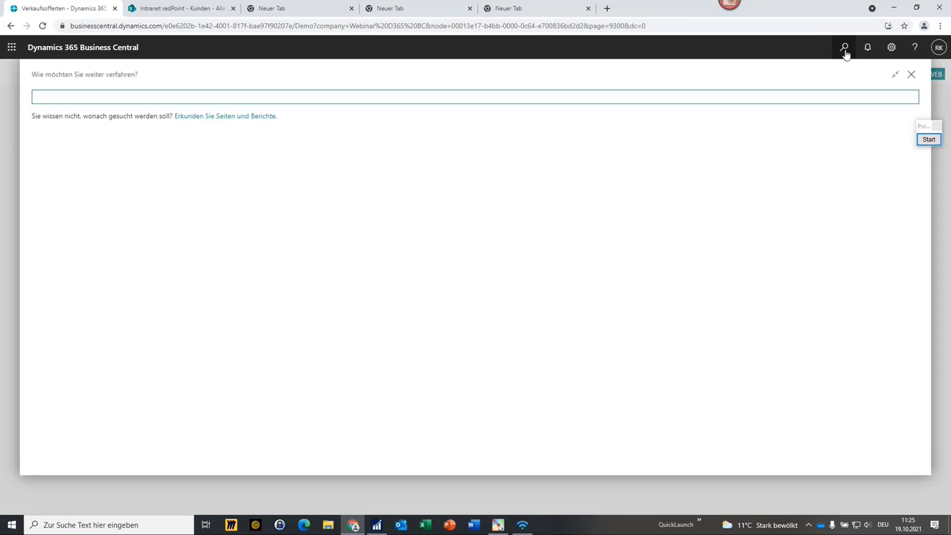
pyautogui.write('anfangste')
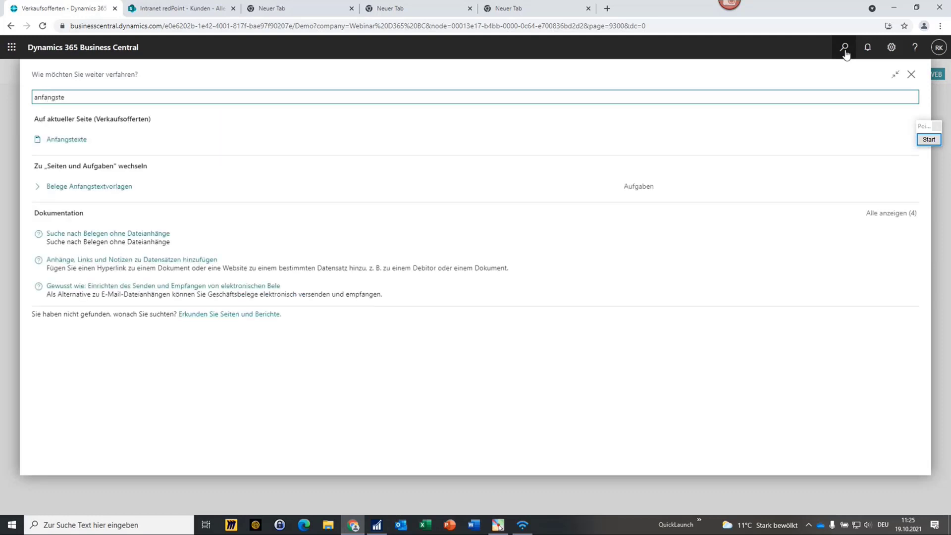
pyautogui.click(87, 191)
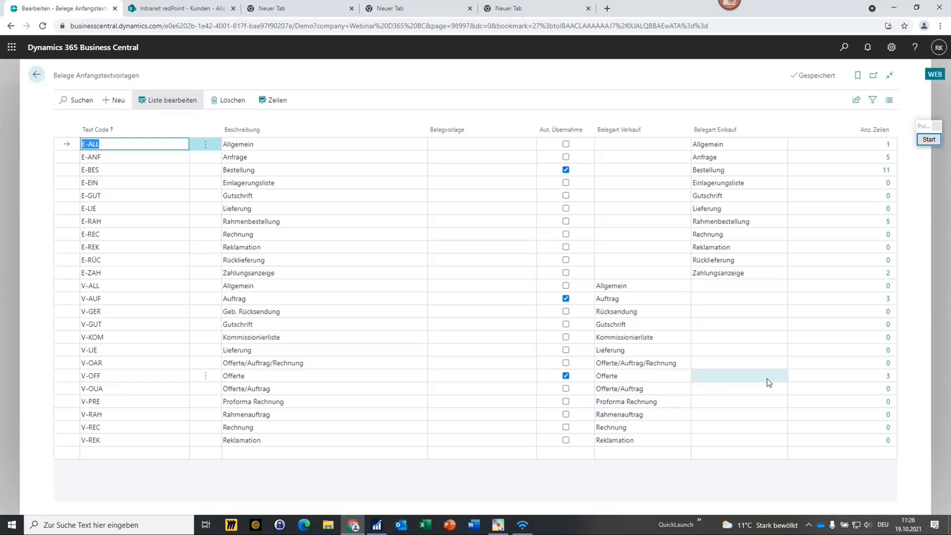
# - Open the V-OFF introductory text lines for editing and review the Codes available for the first line's text without choosing one
pyautogui.click(888, 377)
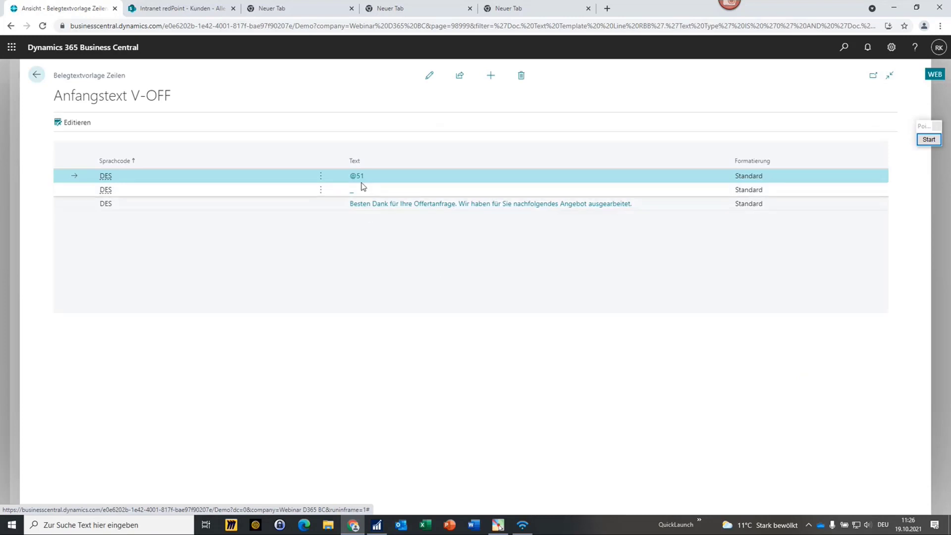
pyautogui.click(428, 76)
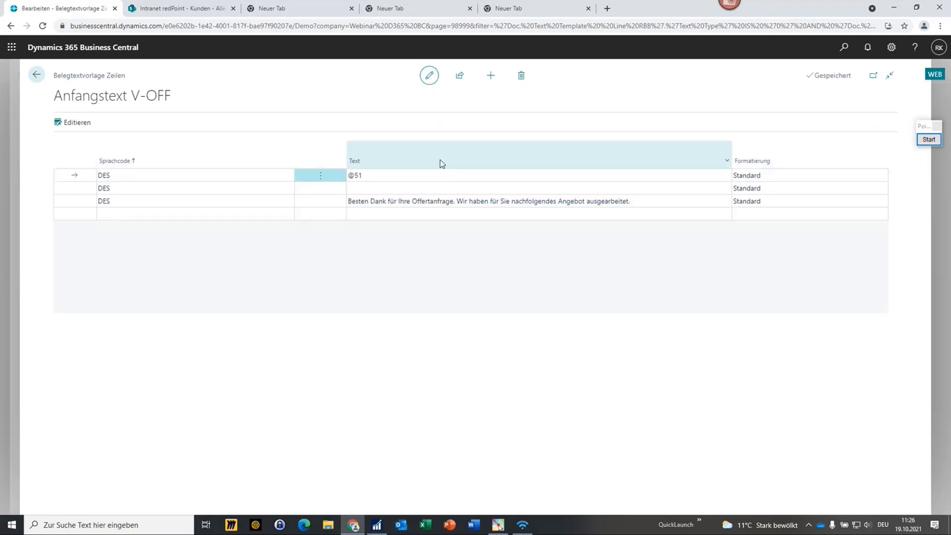
pyautogui.click(723, 176)
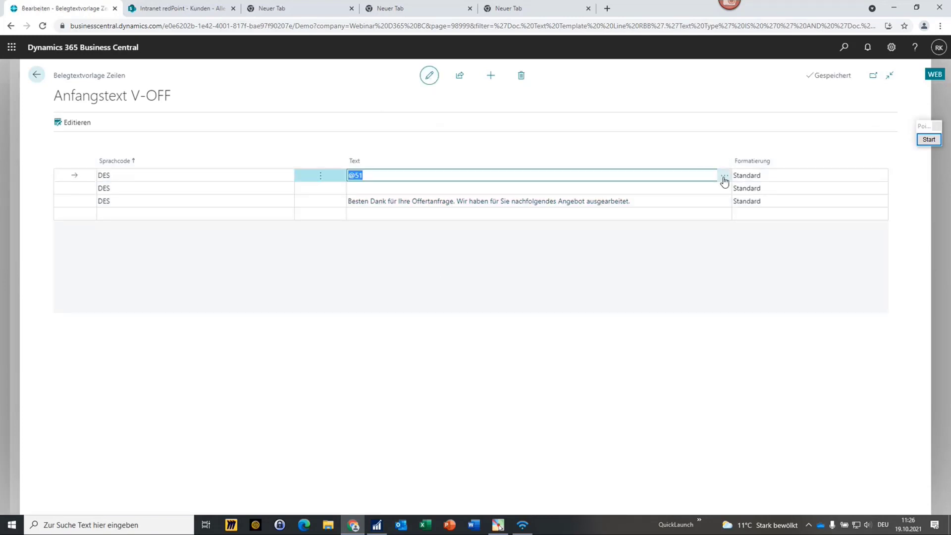
pyautogui.click(724, 178)
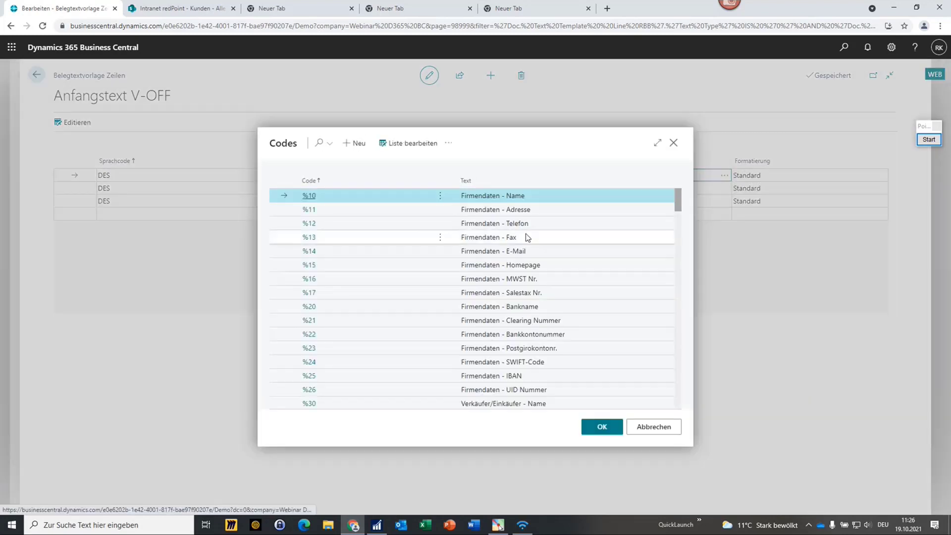
pyautogui.click(674, 143)
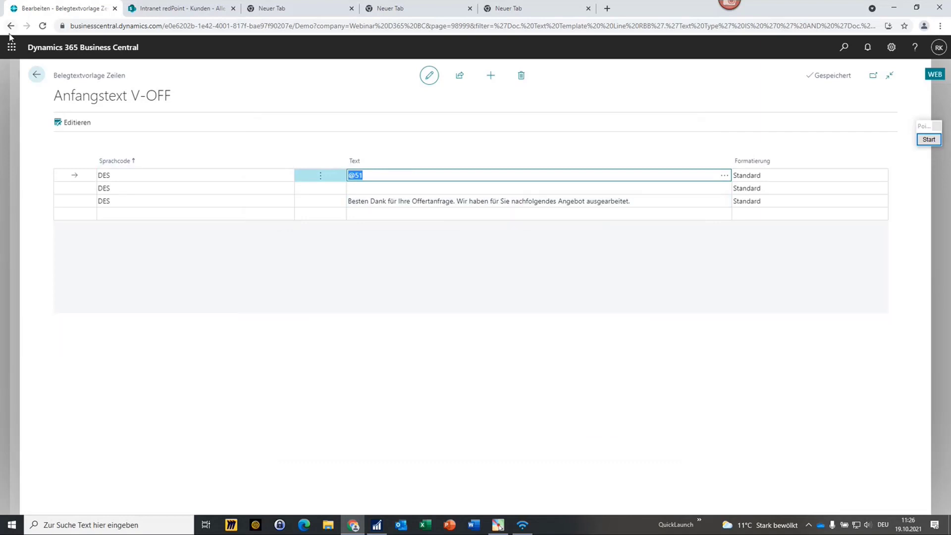
# - Leave the V-OFF text lines and the Anfangstextvorlagen list to return to the Verkaufsofferten list
pyautogui.click(36, 75)
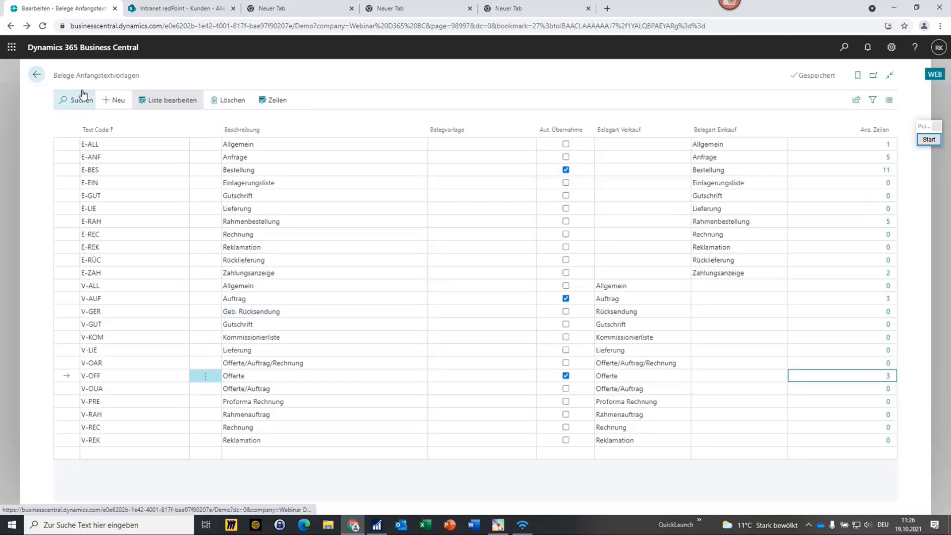
pyautogui.click(37, 75)
pyautogui.click(41, 75)
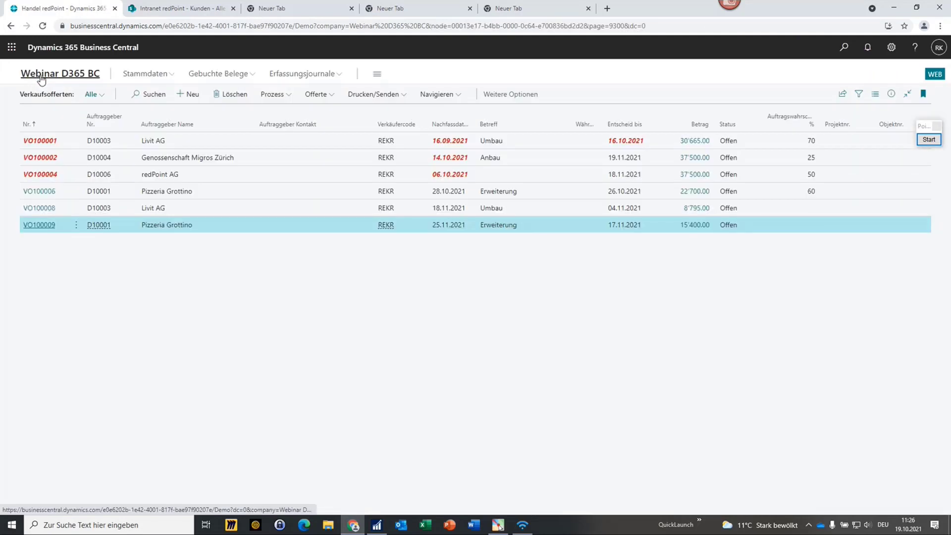